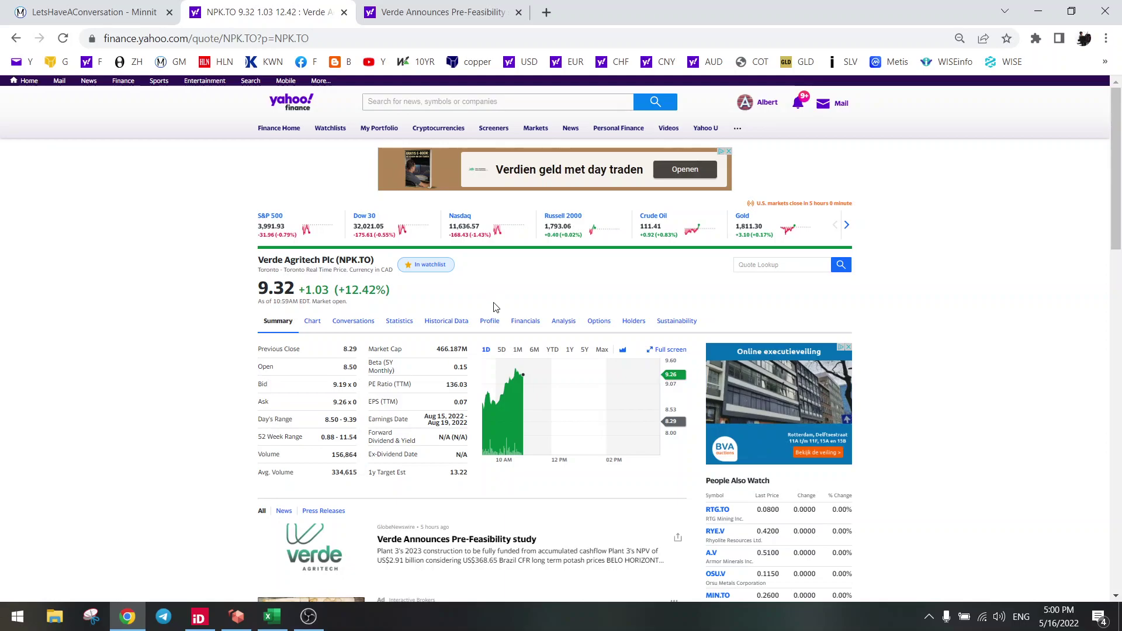
# Compare NPK.TO's five-day and one-month price charts, then return to the one-day view
pyautogui.click(501, 350)
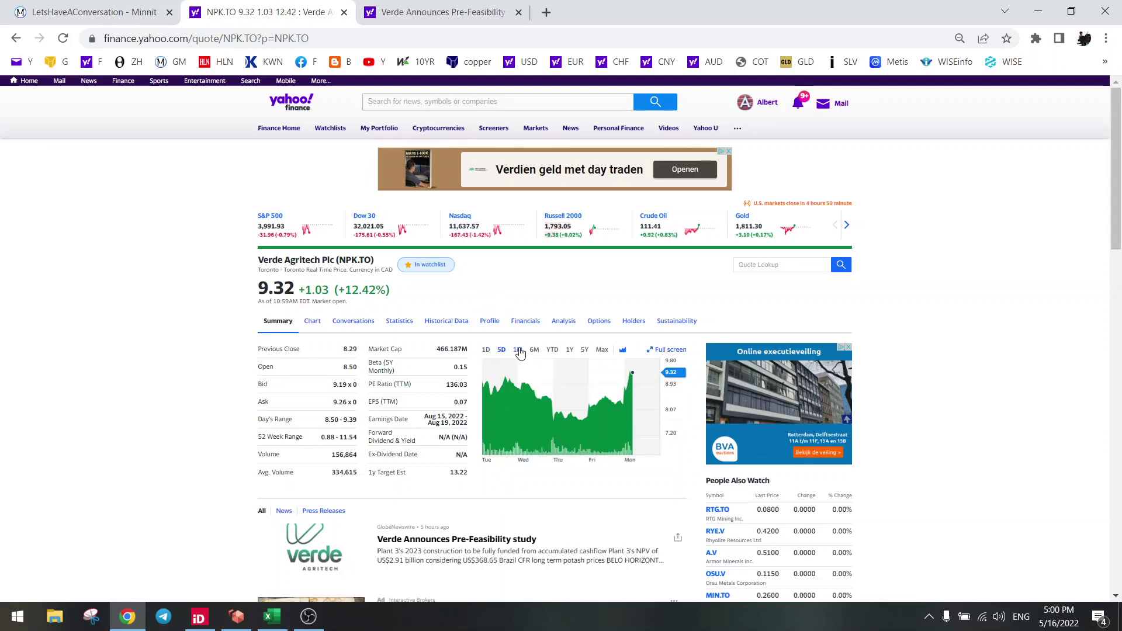
pyautogui.click(518, 351)
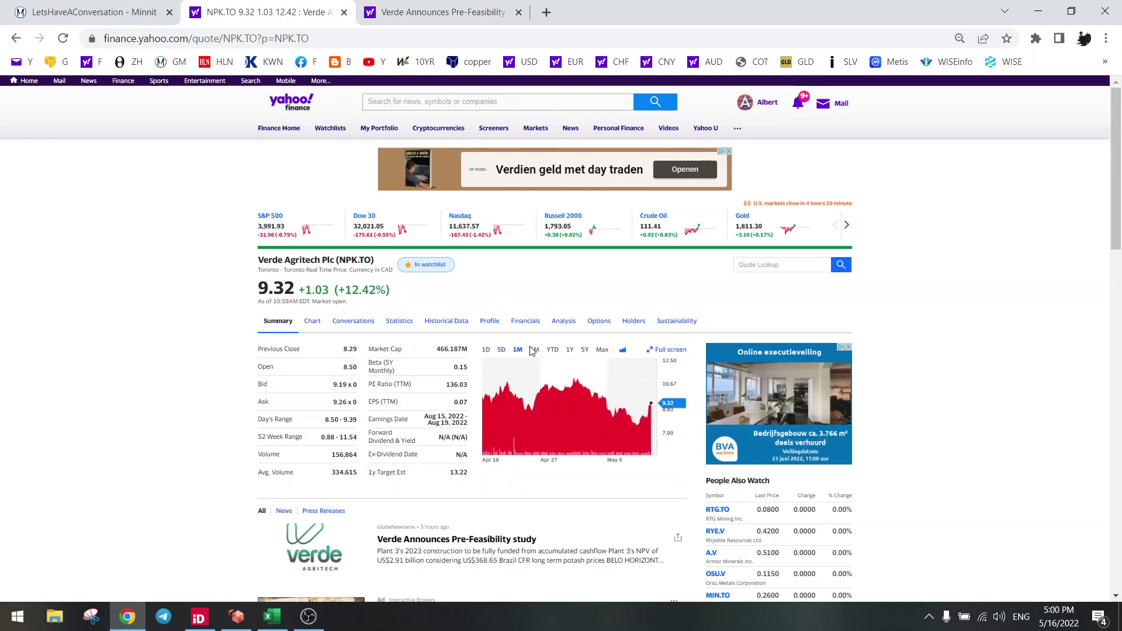
pyautogui.click(487, 350)
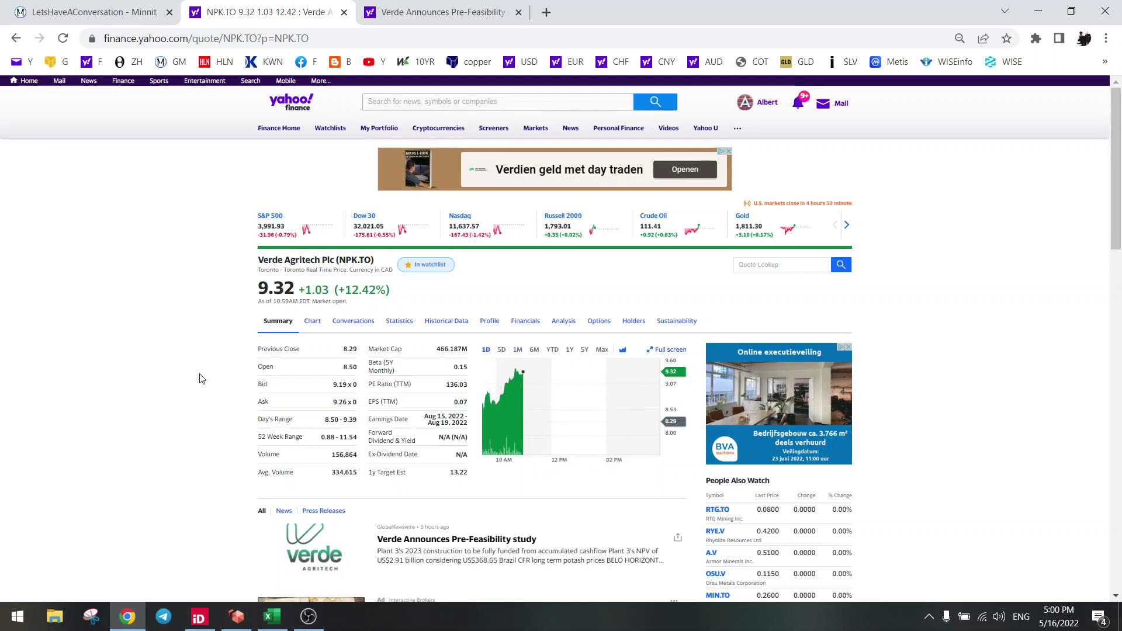
# Switch to the Verde Pre-Feasibility article and read down past the Plant 3 capex and NPV paragraphs
pyautogui.click(465, 7)
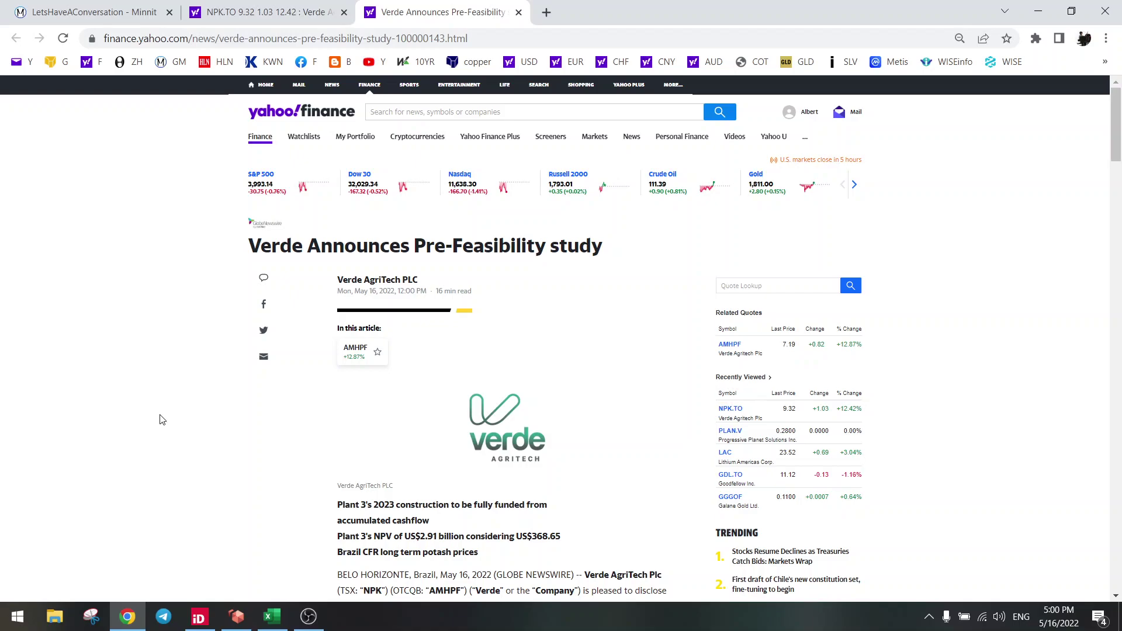
pyautogui.scroll(-4, 255, 390)
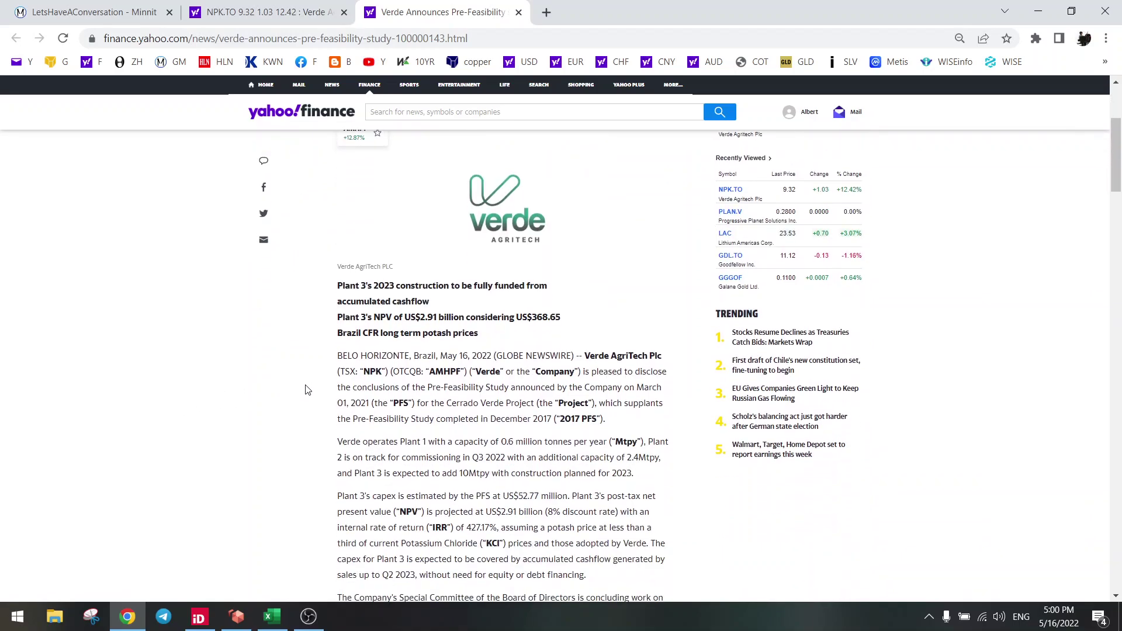
pyautogui.scroll(-1, 312, 390)
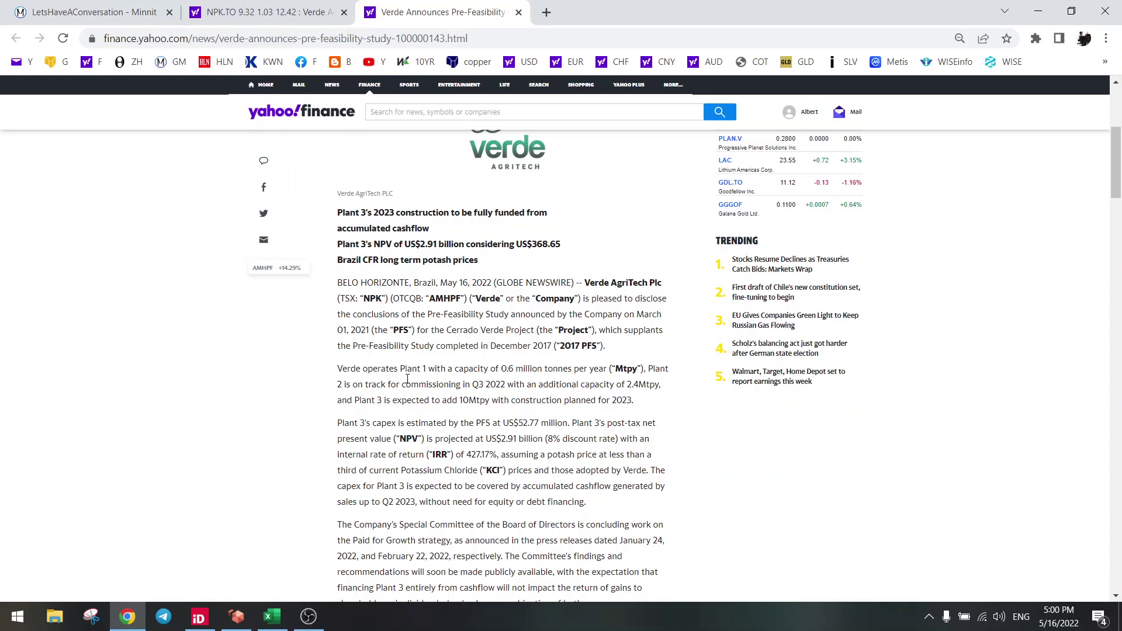
pyautogui.scroll(-1, 403, 385)
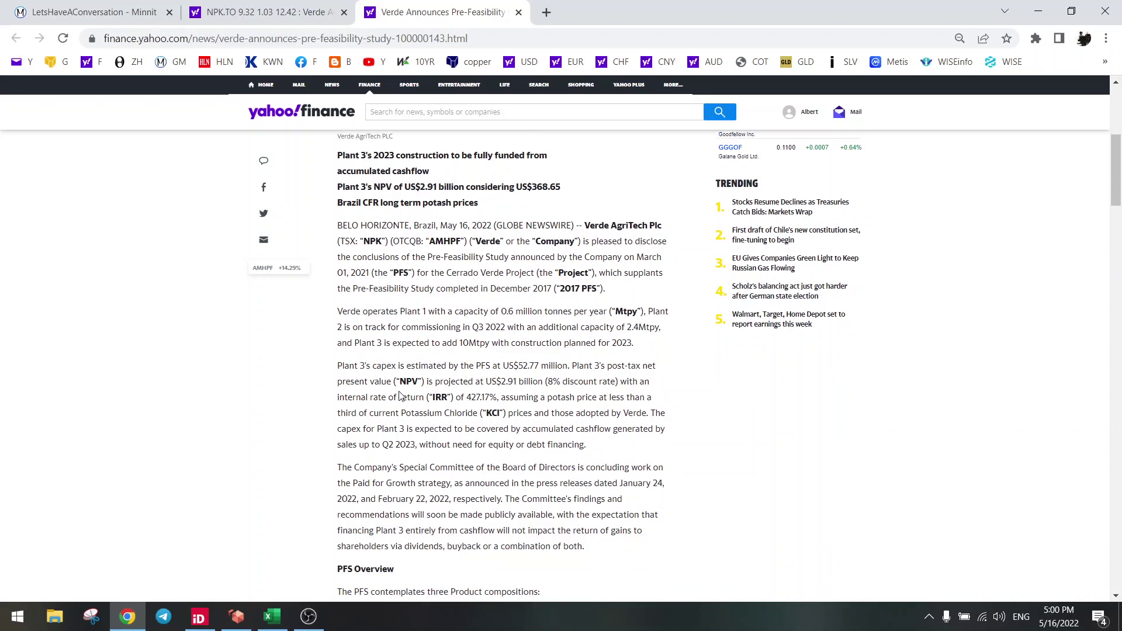
pyautogui.scroll(-3, 399, 392)
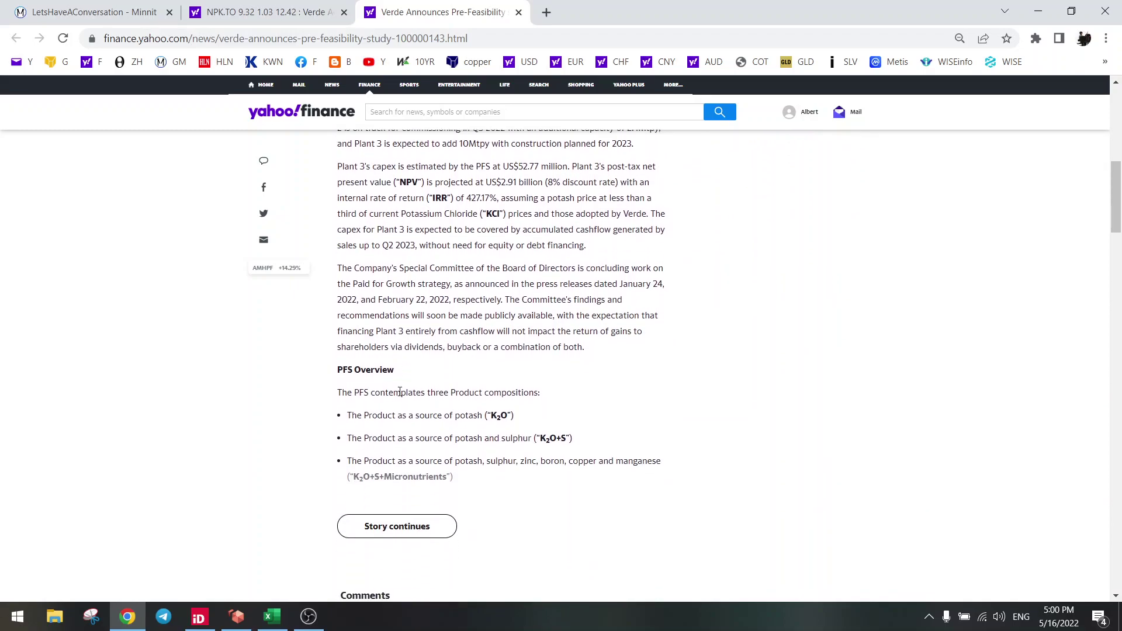
pyautogui.scroll(-2, 423, 414)
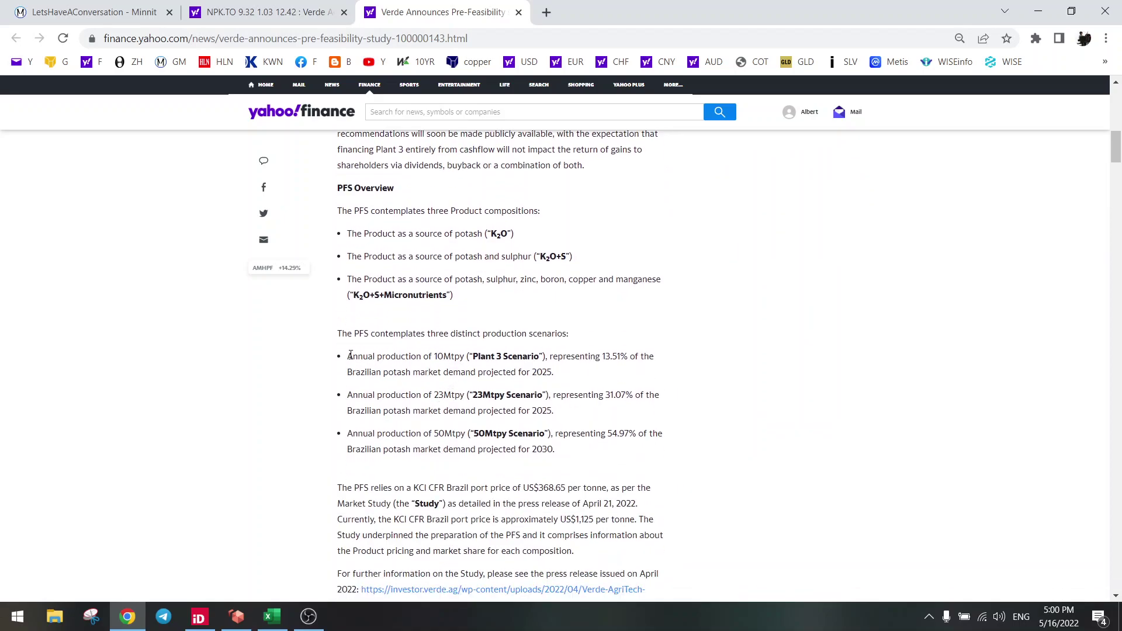
pyautogui.moveTo(349, 356); pyautogui.dragTo(652, 357)
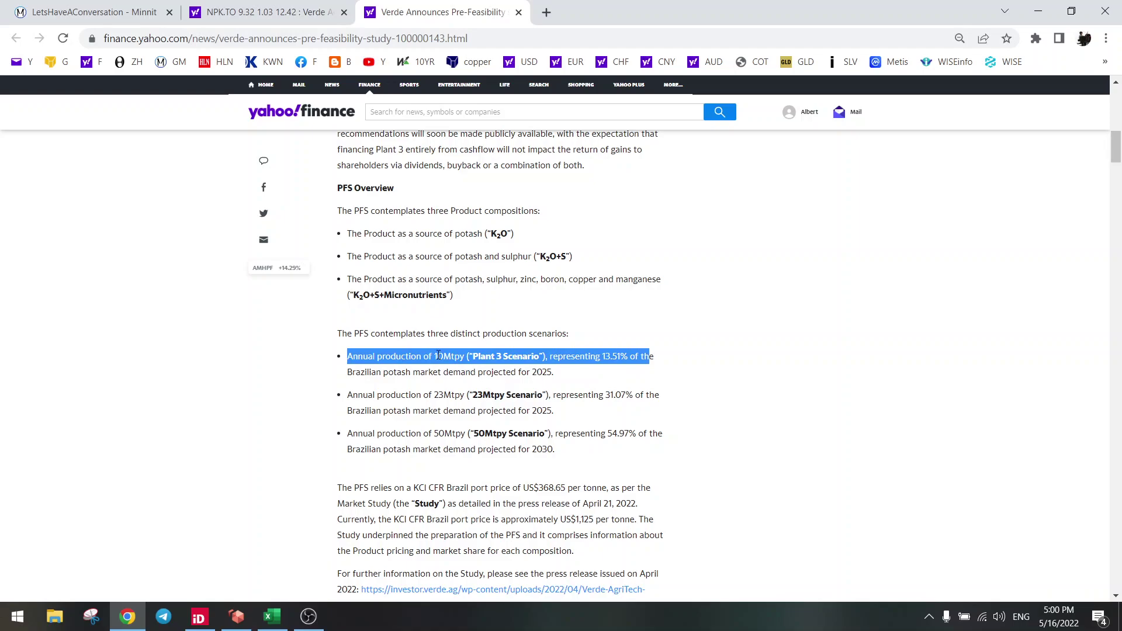
pyautogui.click(438, 356)
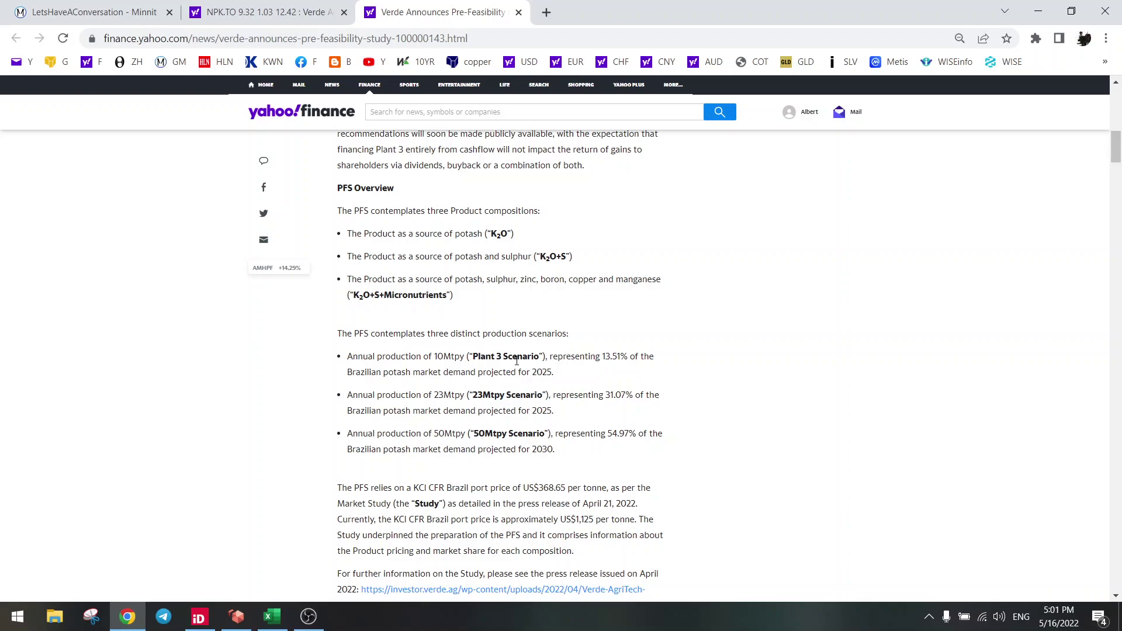
pyautogui.moveTo(475, 356); pyautogui.dragTo(509, 356)
pyautogui.click(495, 357)
pyautogui.moveTo(434, 395); pyautogui.dragTo(469, 396)
pyautogui.click(459, 398)
pyautogui.moveTo(434, 393); pyautogui.dragTo(460, 396)
pyautogui.click(406, 397)
pyautogui.moveTo(473, 432); pyautogui.dragTo(507, 434)
pyautogui.click(526, 459)
pyautogui.moveTo(552, 446); pyautogui.dragTo(527, 450)
pyautogui.click(361, 435)
# Scroll to the KCI CFR Brazil port price paragraph and highlight the current US$1,125 per tonne price
pyautogui.scroll(-1, 381, 355)
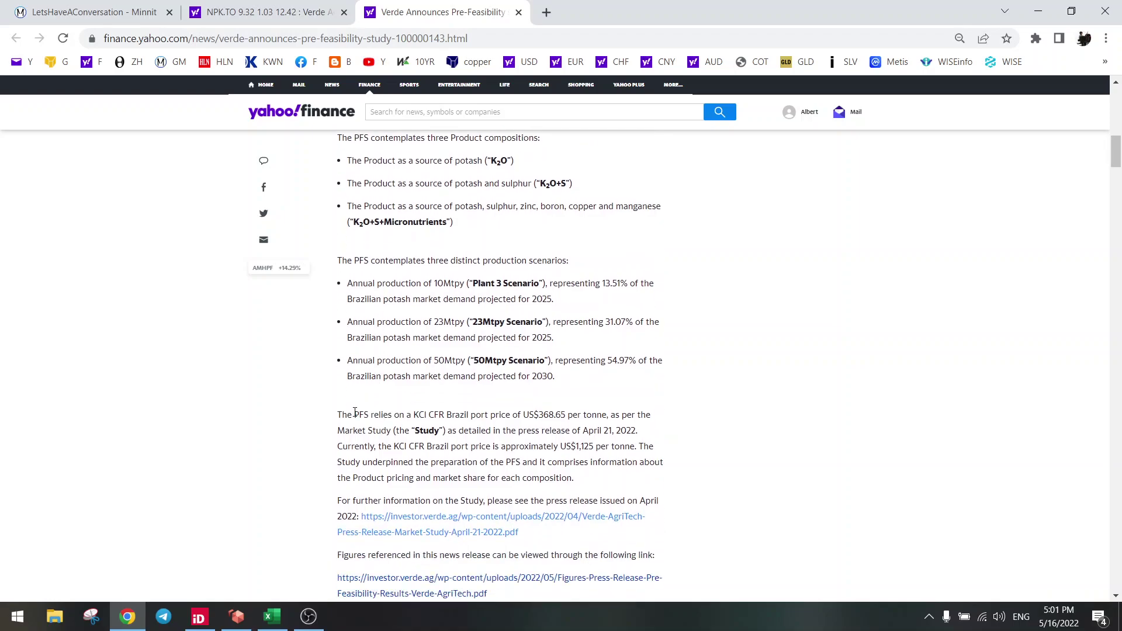
pyautogui.scroll(-1, 354, 412)
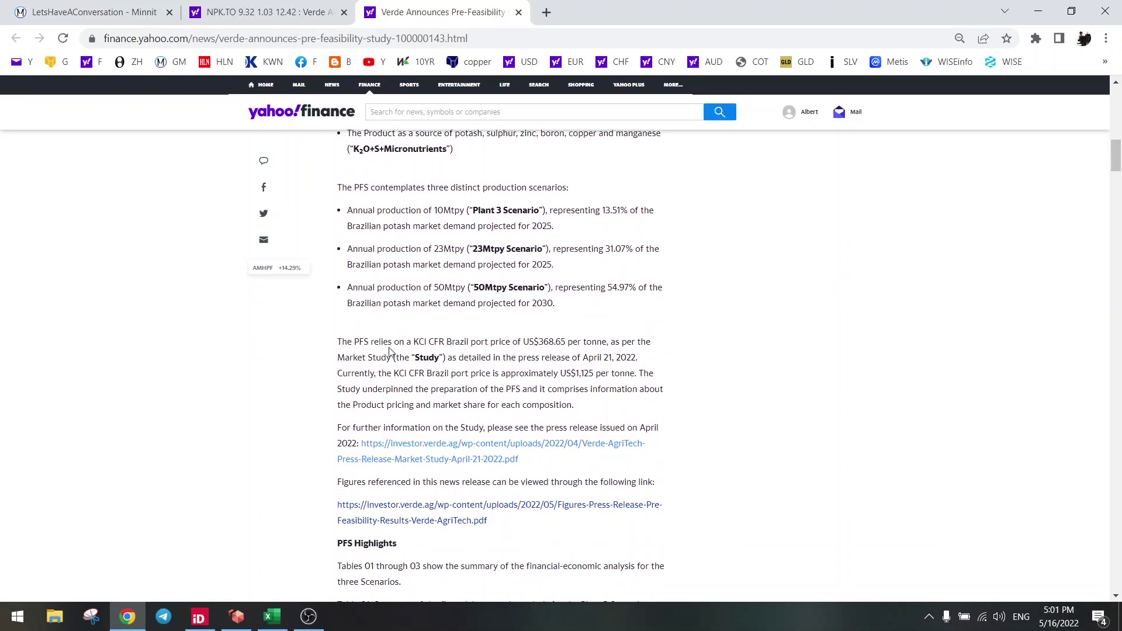
pyautogui.moveTo(347, 342); pyautogui.dragTo(566, 342)
pyautogui.click(523, 340)
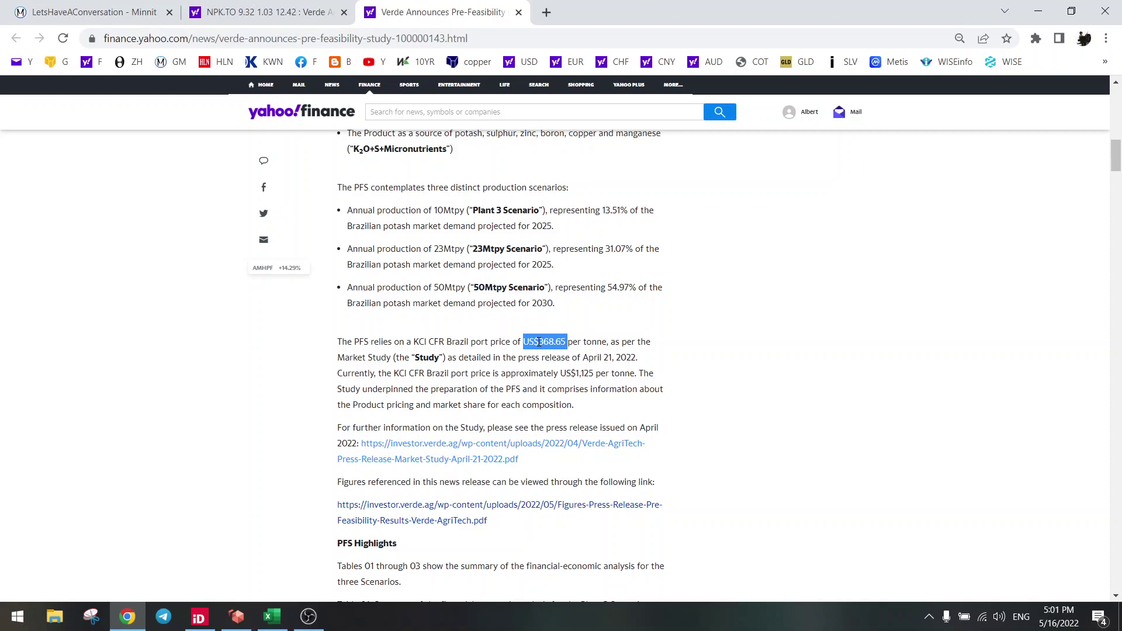
pyautogui.moveTo(562, 373); pyautogui.dragTo(610, 373)
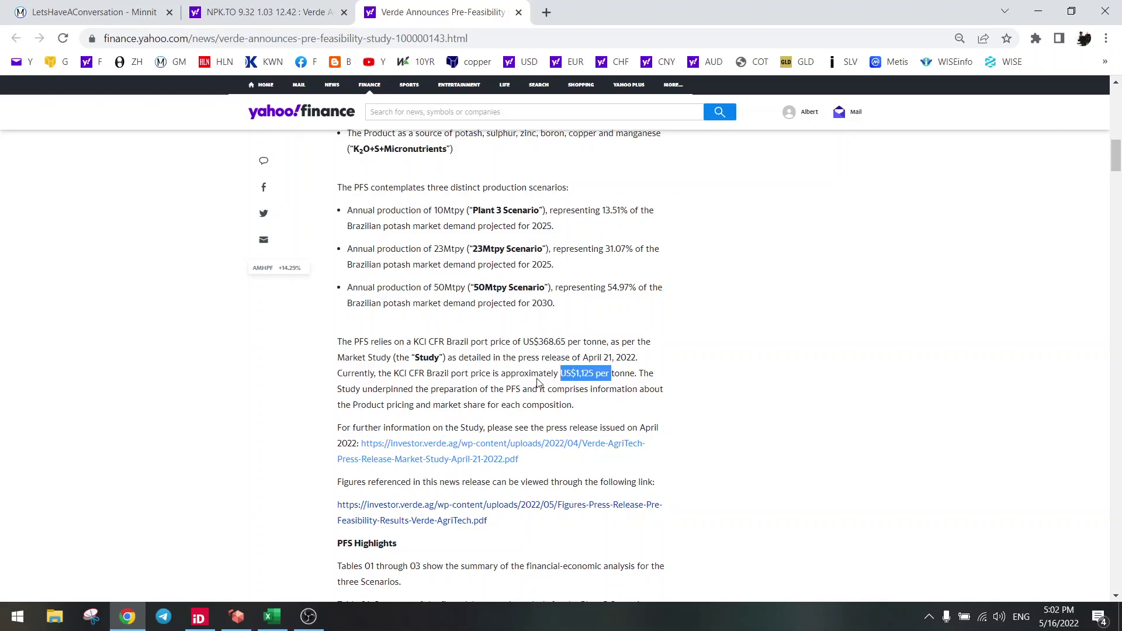
pyautogui.click(566, 372)
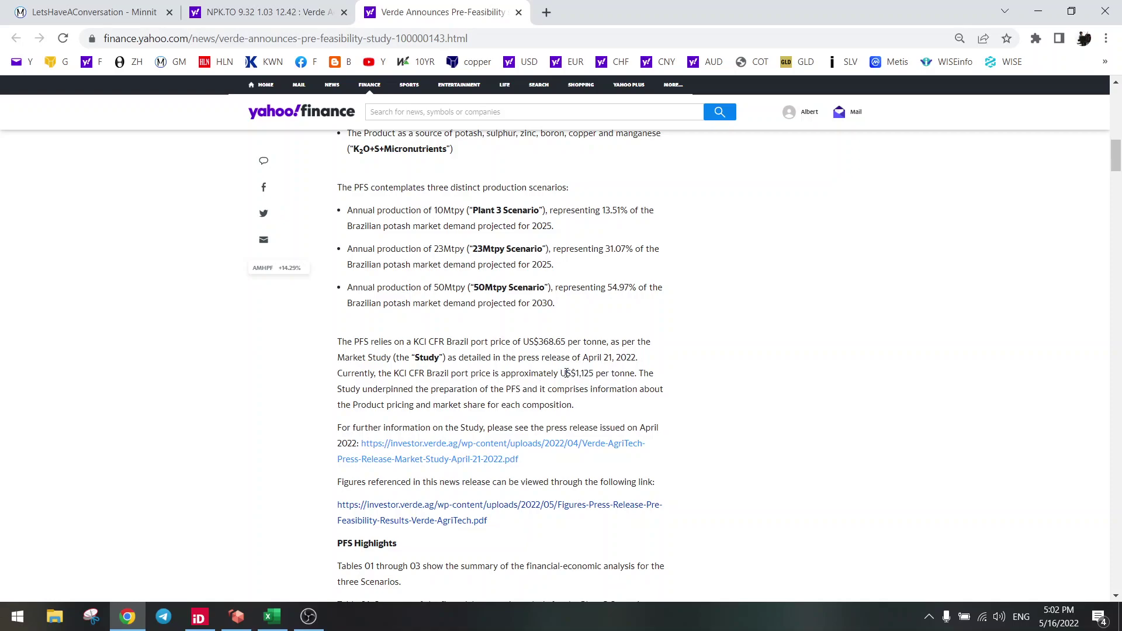
# Highlight the US$368.65 study price, then bring up the options for the Figures PDF link
pyautogui.moveTo(522, 341); pyautogui.dragTo(570, 342)
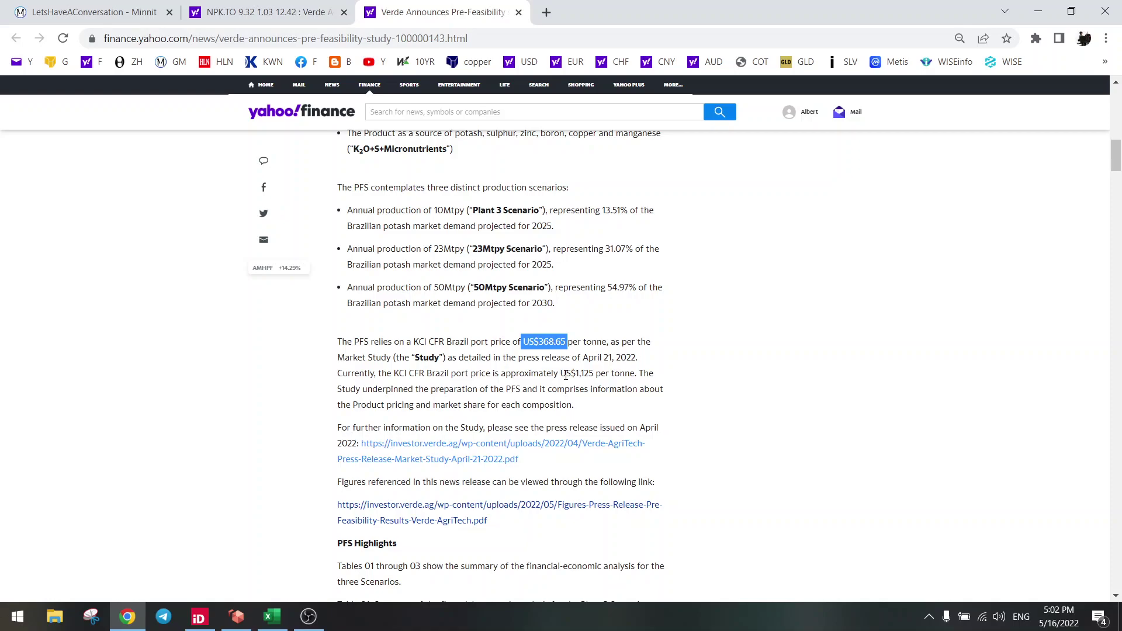
pyautogui.click(563, 375)
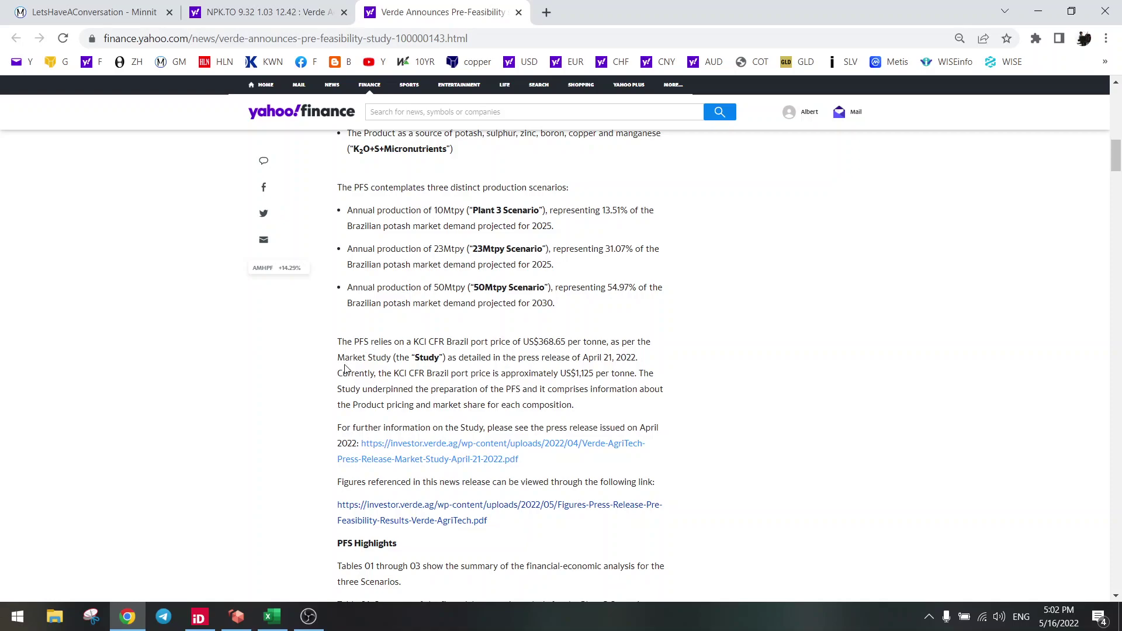
pyautogui.scroll(-1, 346, 365)
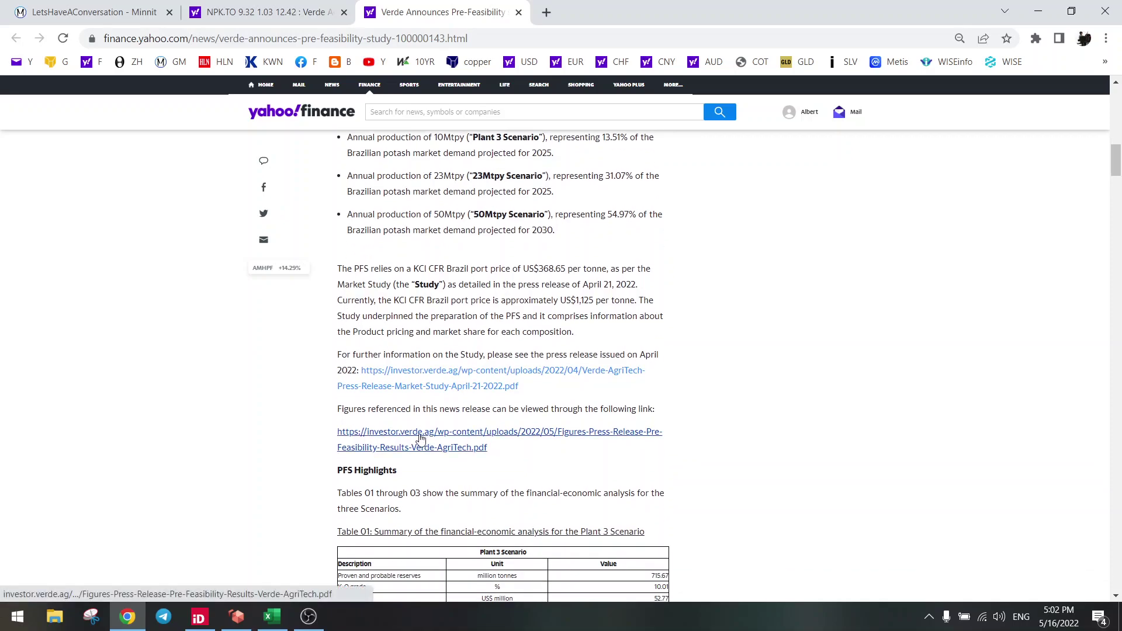
pyautogui.rightClick(417, 434)
# Open the PFS figures PDF link in a new tab and switch to it
pyautogui.click(444, 447)
pyautogui.scroll(-1, 444, 447)
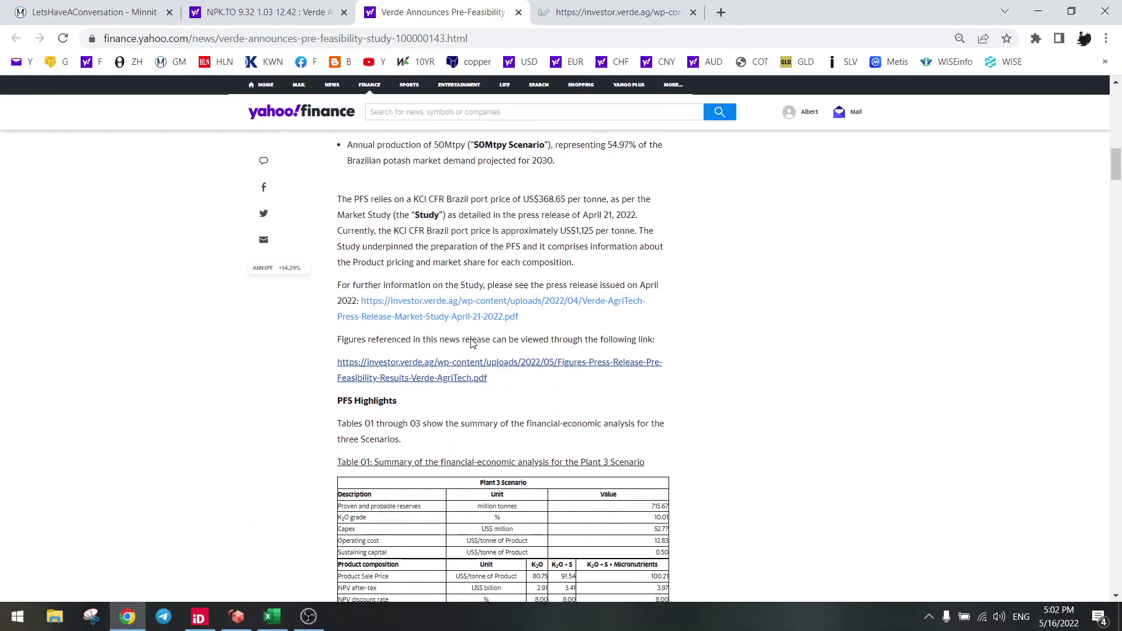
pyautogui.click(590, 12)
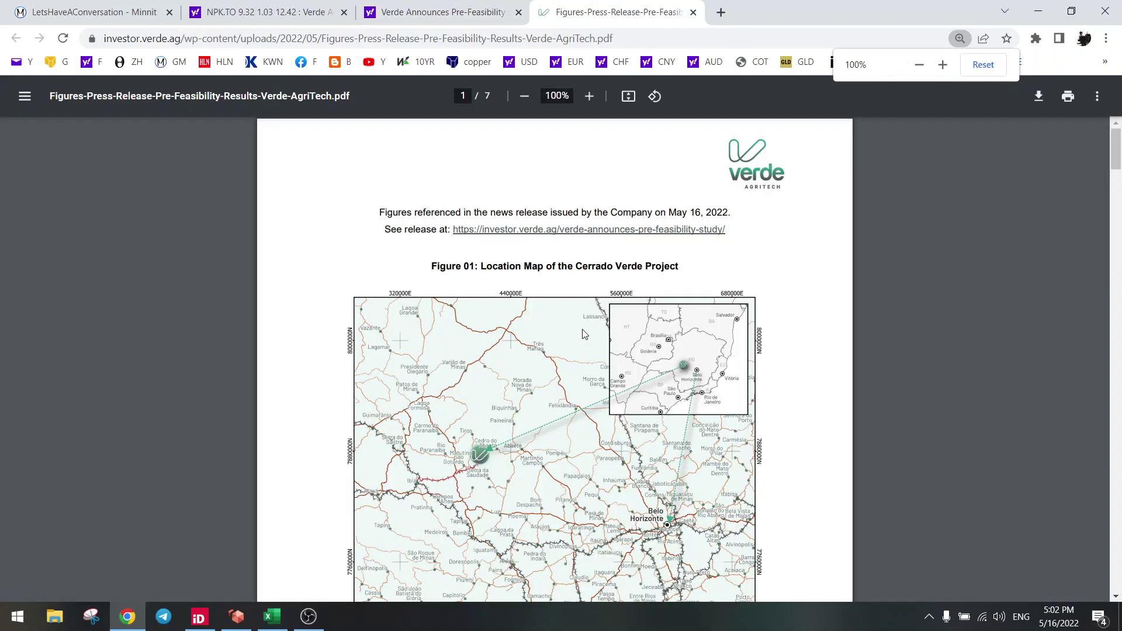
# Scroll to page 2 and highlight the Figure 02 and Figure 03 NPV sensitivity chart titles
pyautogui.scroll(-1, 506, 382)
pyautogui.scroll(-1, 506, 383)
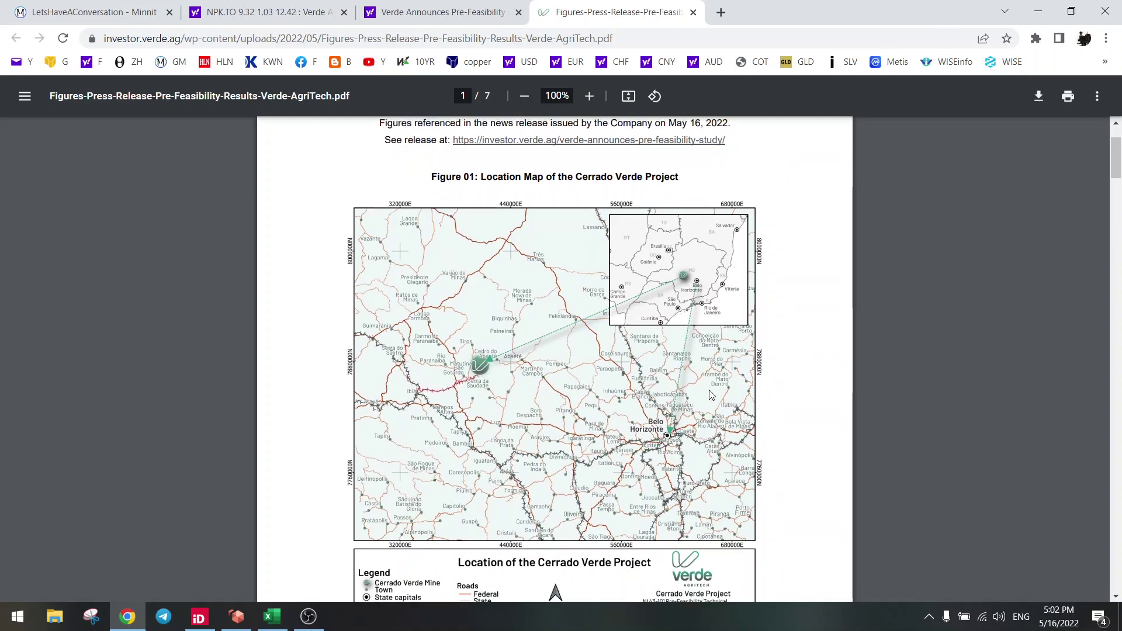
pyautogui.scroll(-5, 538, 410)
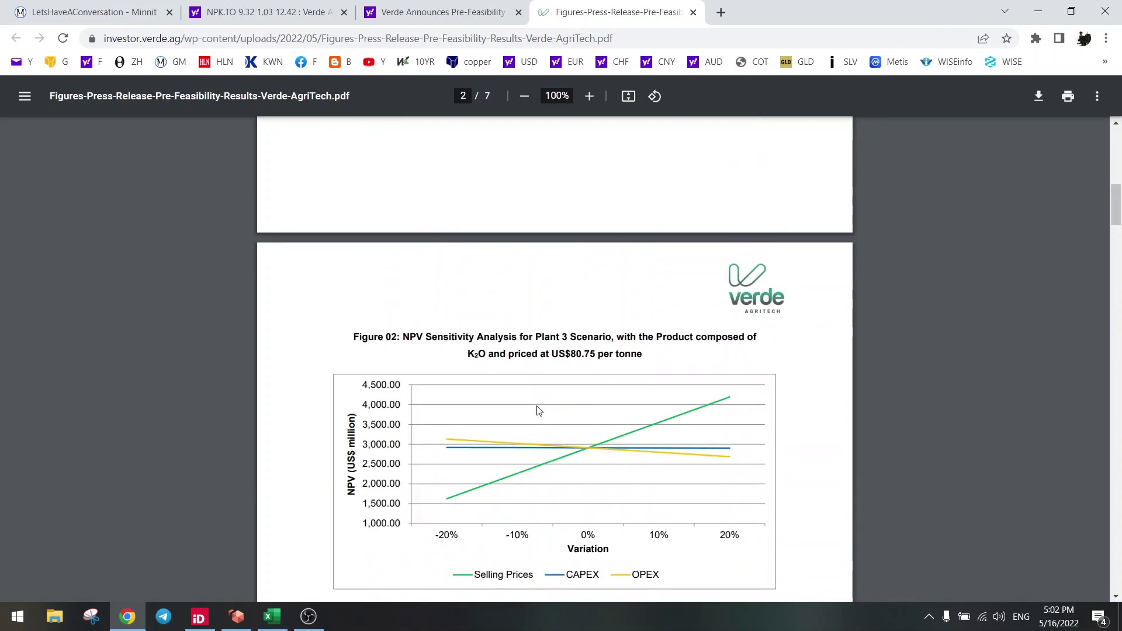
pyautogui.scroll(-2, 538, 410)
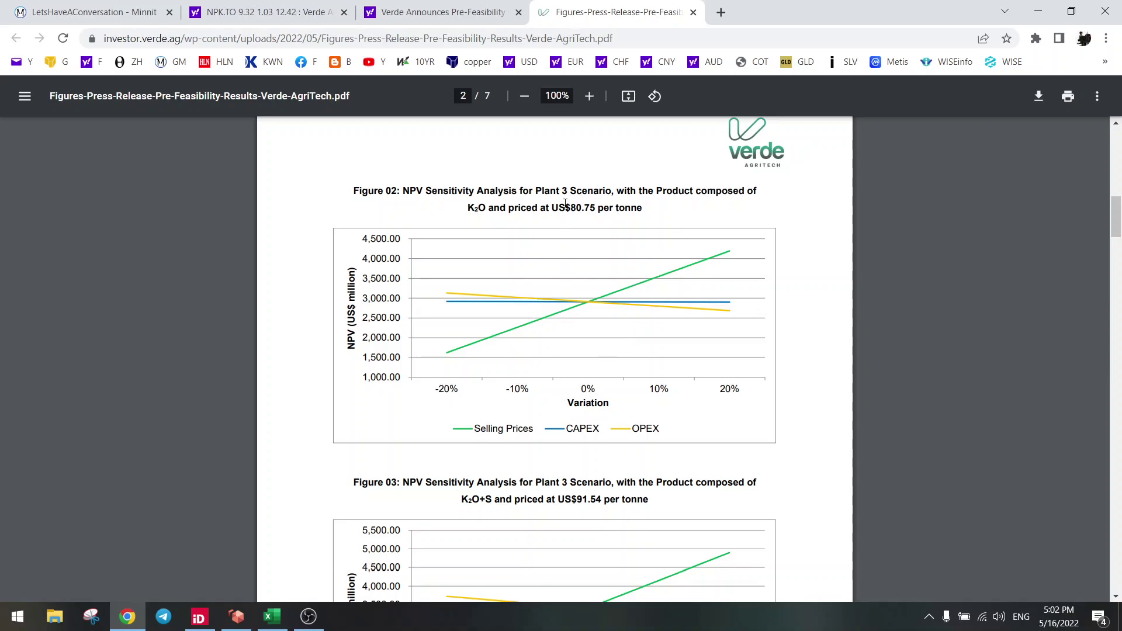
pyautogui.moveTo(544, 192); pyautogui.dragTo(583, 191)
pyautogui.moveTo(489, 208); pyautogui.dragTo(520, 208)
pyautogui.scroll(-1, 508, 351)
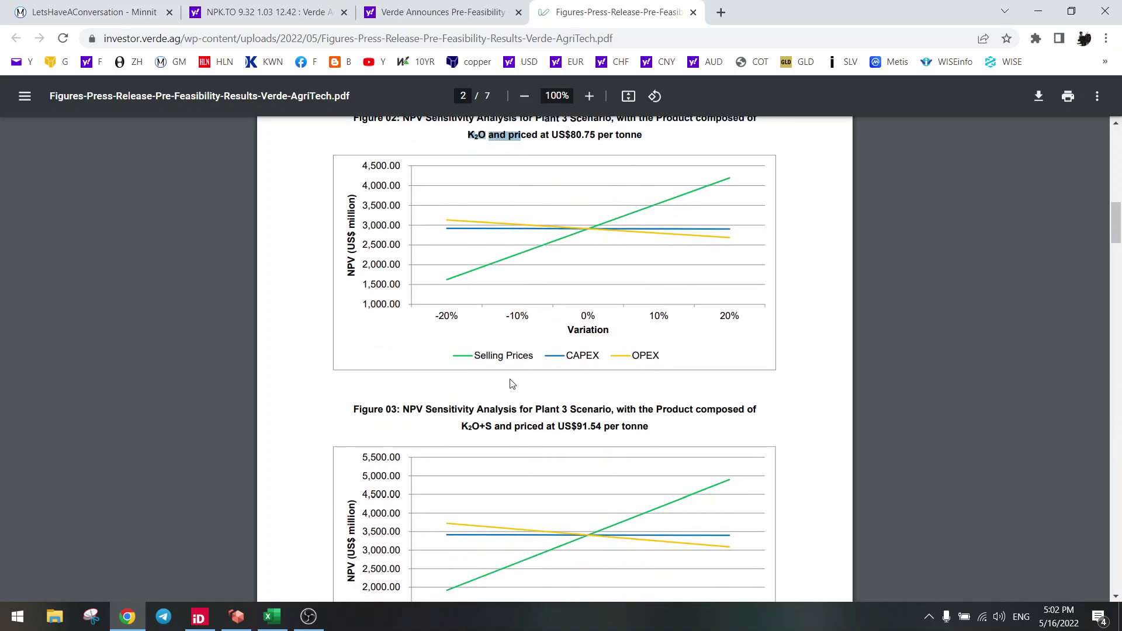
pyautogui.scroll(4, 511, 377)
pyautogui.scroll(-4, 485, 376)
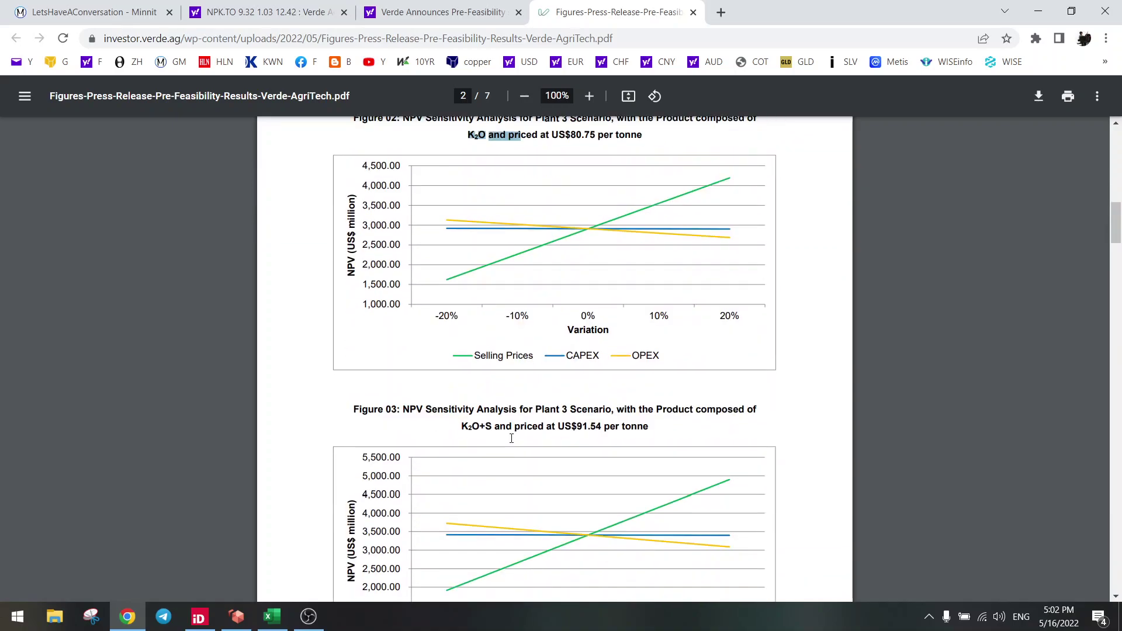
pyautogui.moveTo(480, 430); pyautogui.dragTo(512, 428)
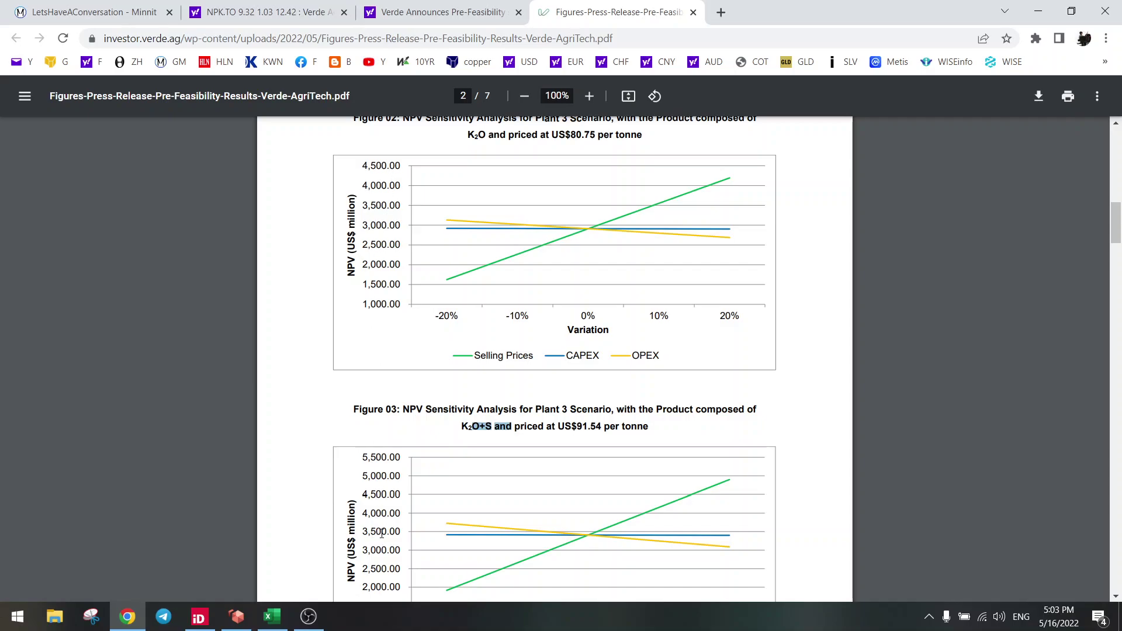
# Highlight the product composition and Micronutrients in Figure 04's caption and the 23Mtpy Scenario in Figure 05's
pyautogui.scroll(-5, 379, 536)
pyautogui.scroll(-6, 381, 502)
pyautogui.doubleClick(423, 260)
pyautogui.click(448, 261)
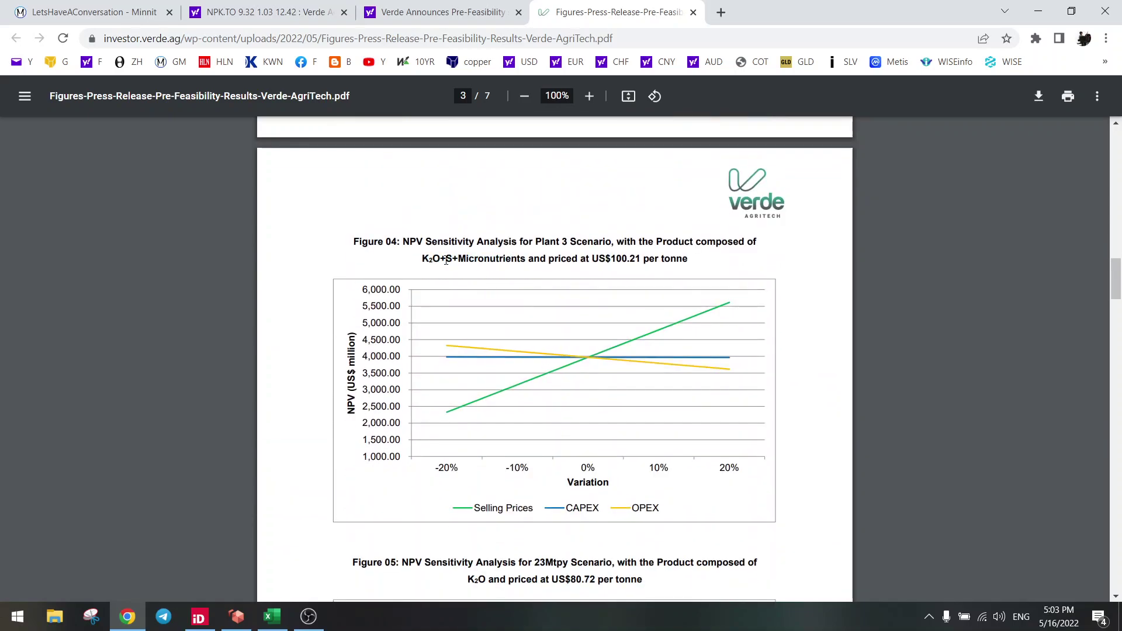
pyautogui.moveTo(446, 261); pyautogui.dragTo(495, 260)
pyautogui.click(494, 260)
pyautogui.scroll(-5, 453, 354)
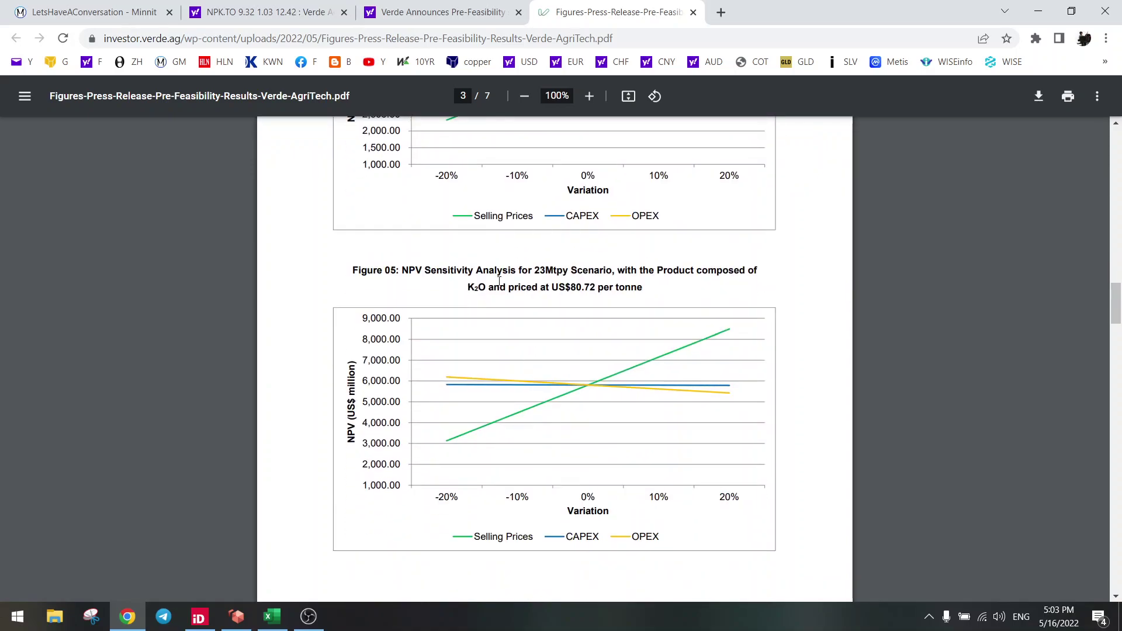
pyautogui.moveTo(451, 275); pyautogui.dragTo(605, 272)
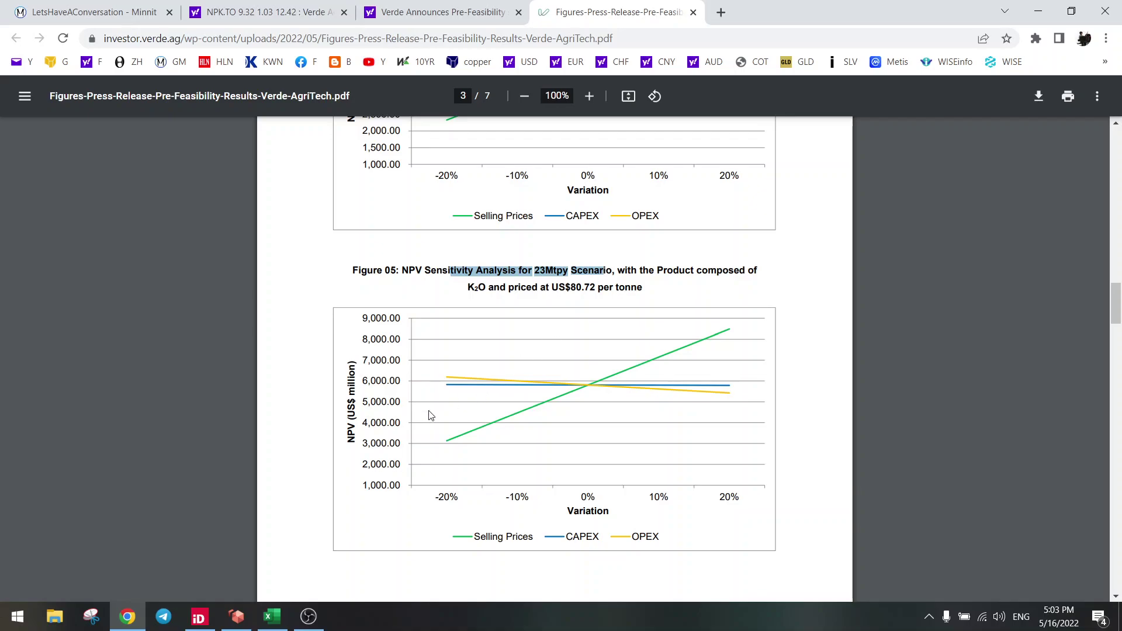
pyautogui.click(589, 387)
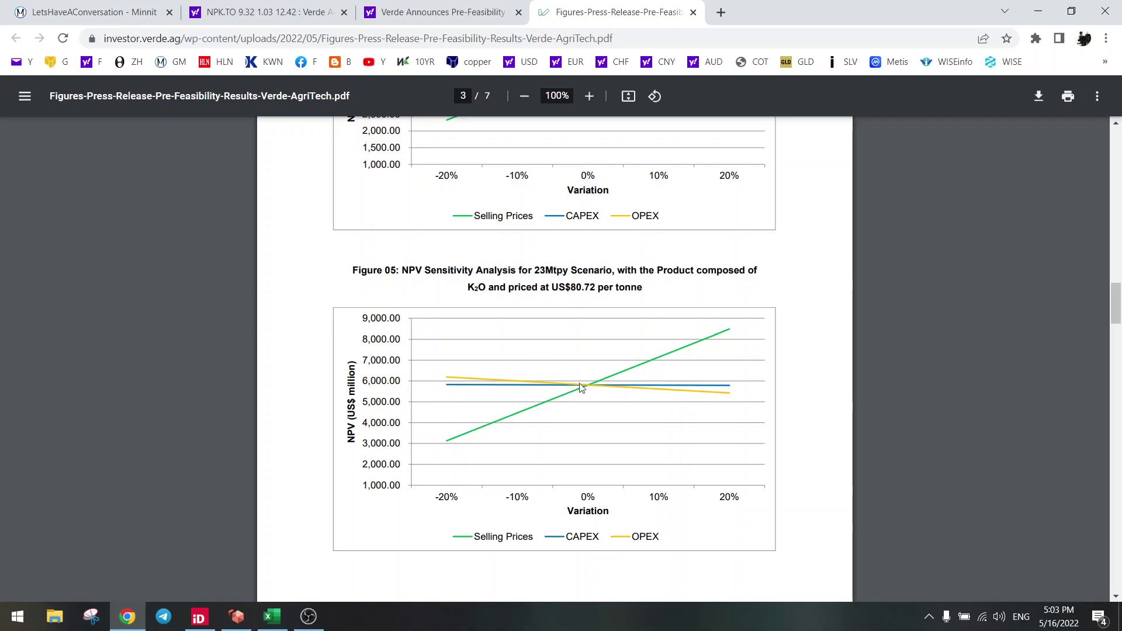
# Scroll on through Figure 10, highlighting Figure 08's 50Mtpy Scenario caption and its 3,000.00 NPV level
pyautogui.scroll(-9, 589, 387)
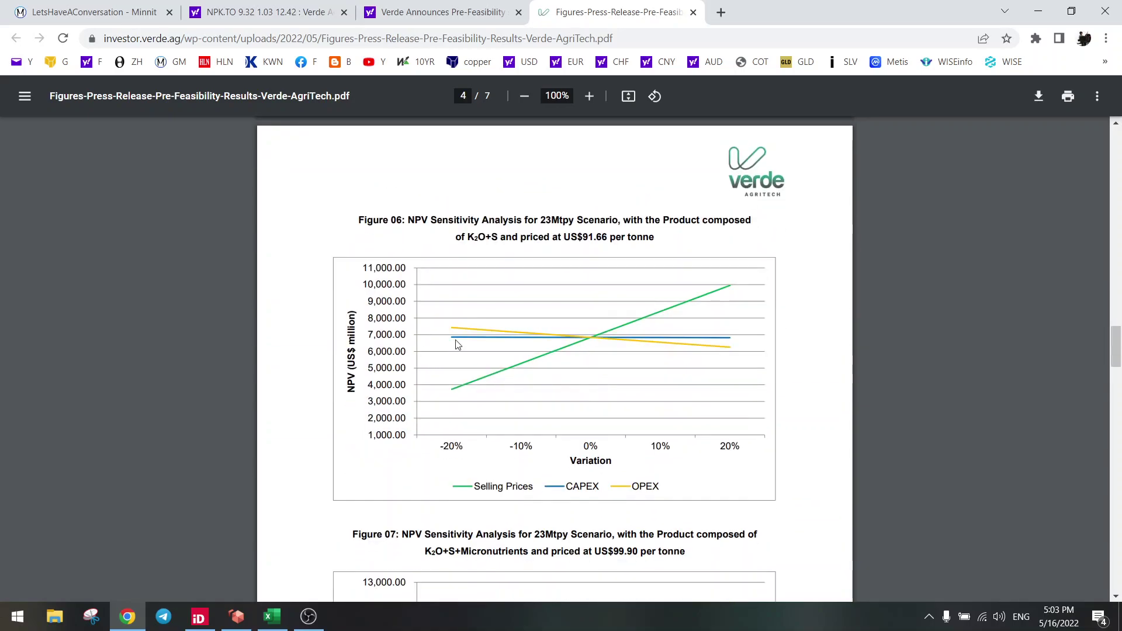
pyautogui.scroll(-5, 599, 342)
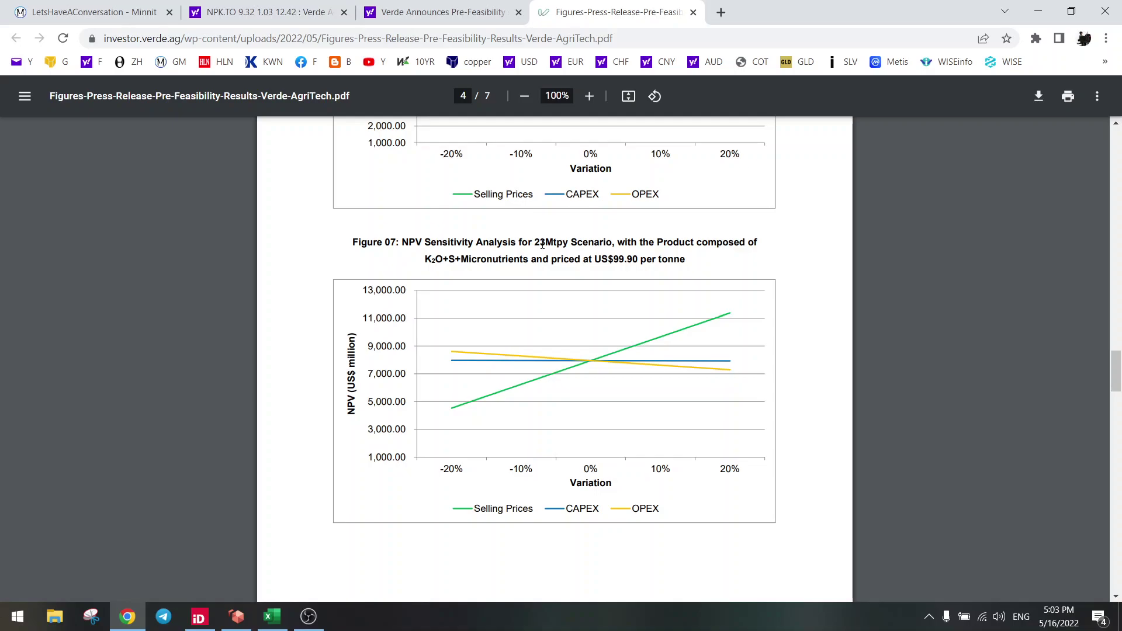
pyautogui.scroll(-8, 536, 364)
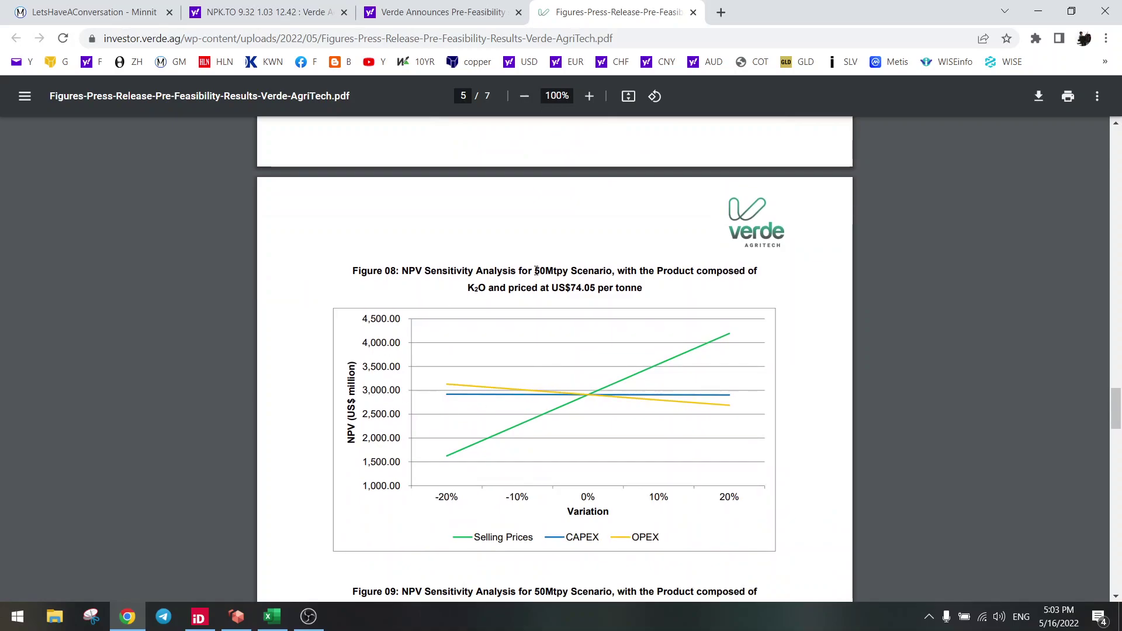
pyautogui.moveTo(536, 270); pyautogui.dragTo(587, 271)
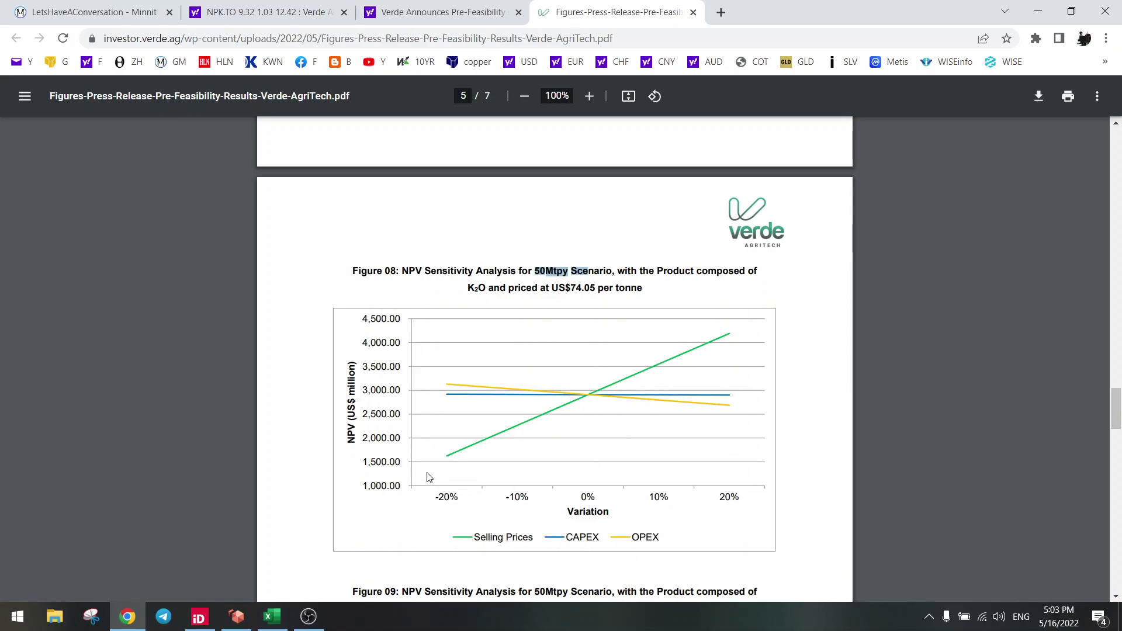
pyautogui.doubleClick(368, 390)
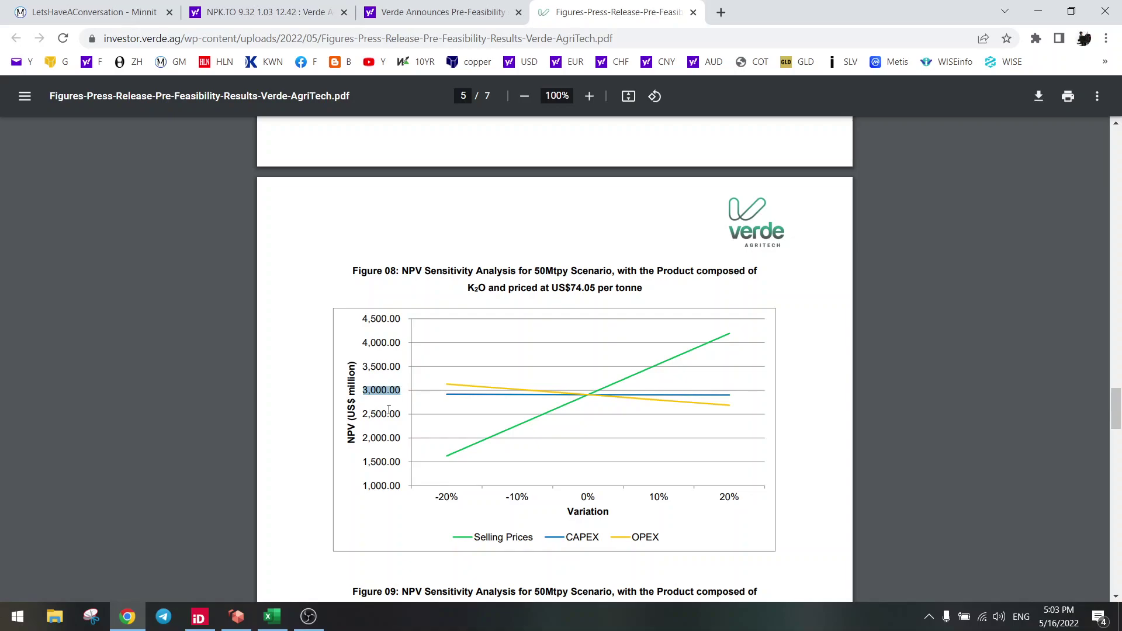
pyautogui.scroll(-1, 388, 409)
pyautogui.scroll(-1, 388, 410)
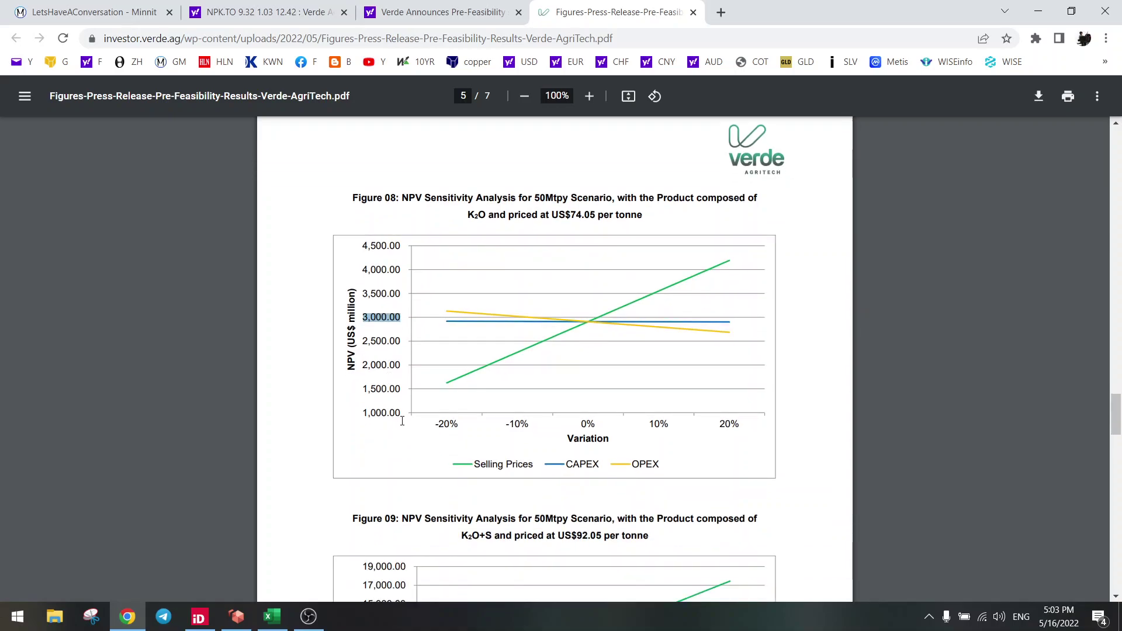
pyautogui.scroll(-5, 402, 420)
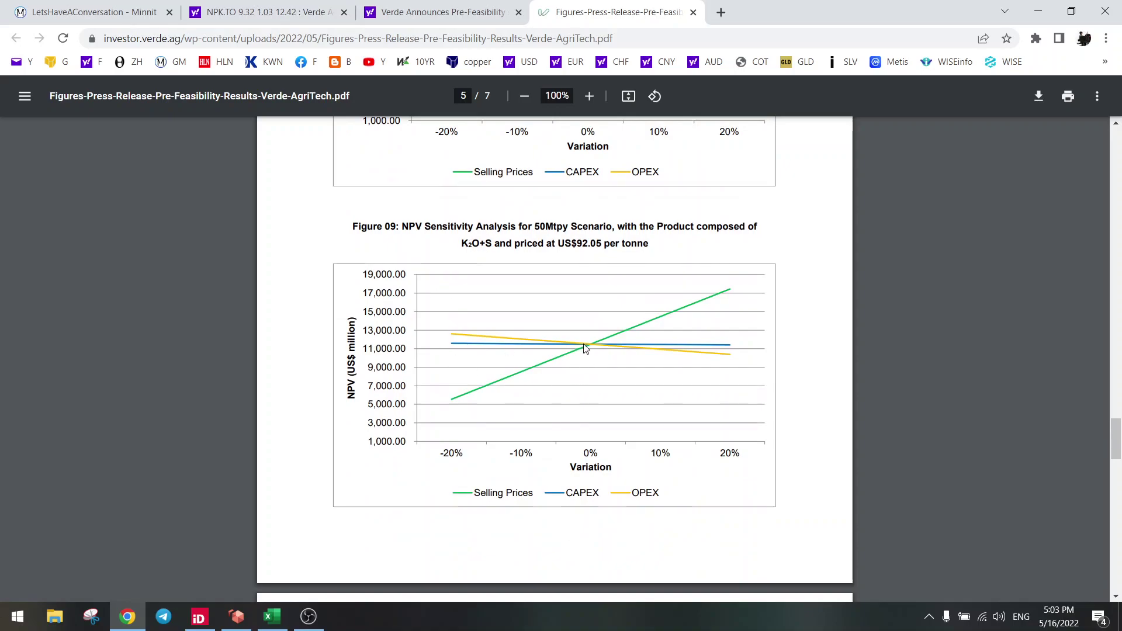
pyautogui.scroll(-7, 591, 349)
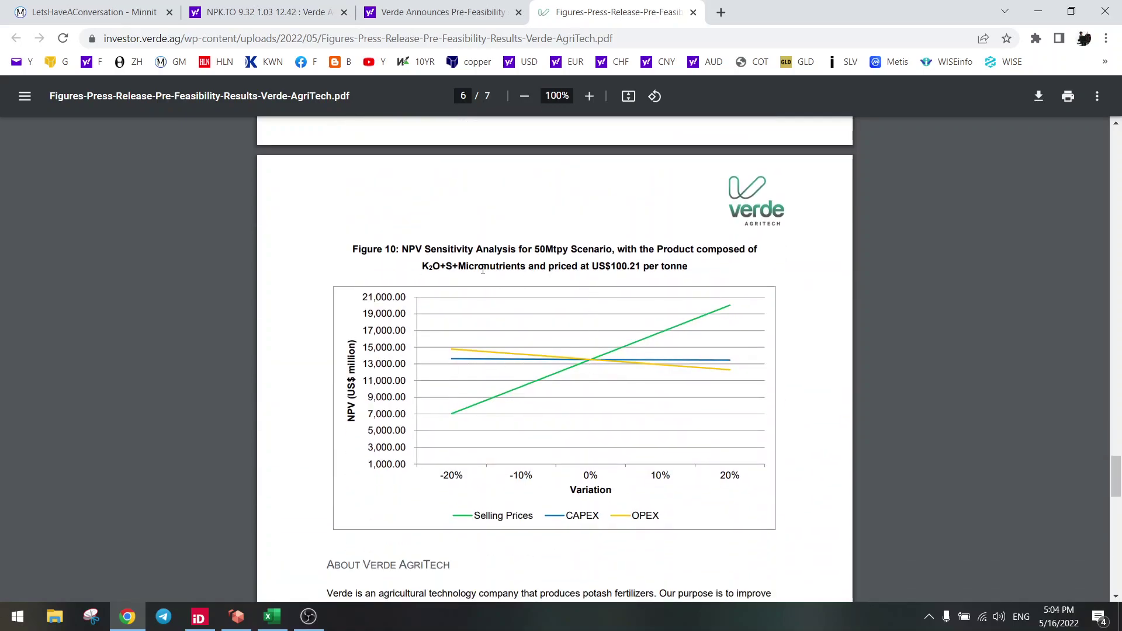
pyautogui.scroll(-3, 475, 268)
pyautogui.scroll(3, 475, 268)
# Back in the Verde article, highlight Table 01's NPV after-tax values (2.91) and sale prices (100.21)
pyautogui.hotkey('ctrl', 'shift', 'Tab')
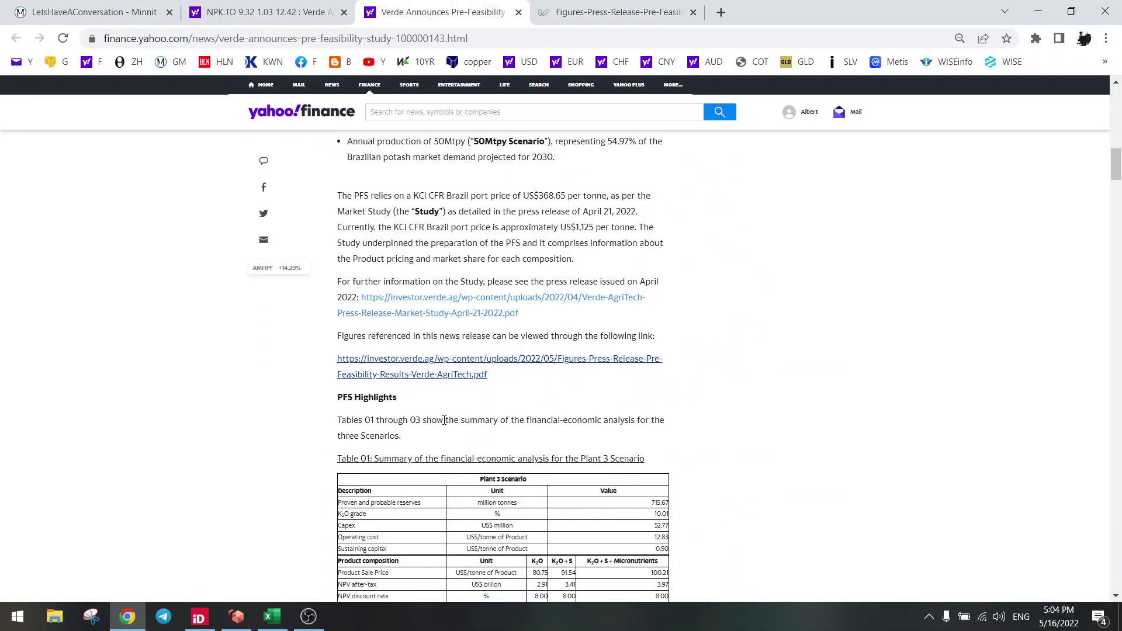
pyautogui.scroll(-1, 433, 444)
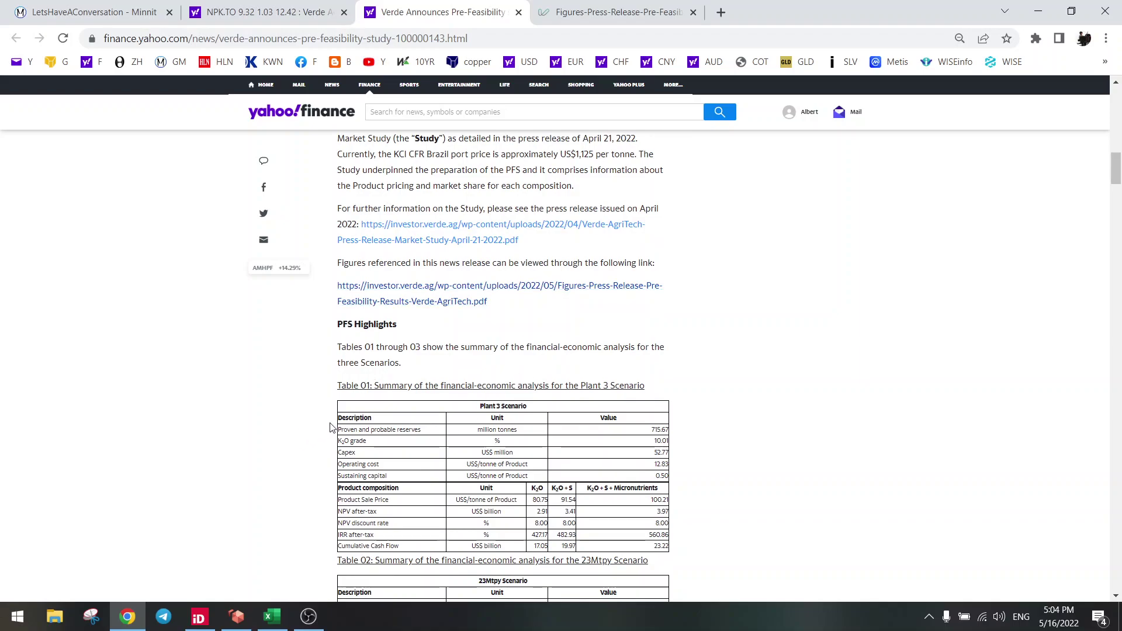
pyautogui.scroll(-2, 463, 334)
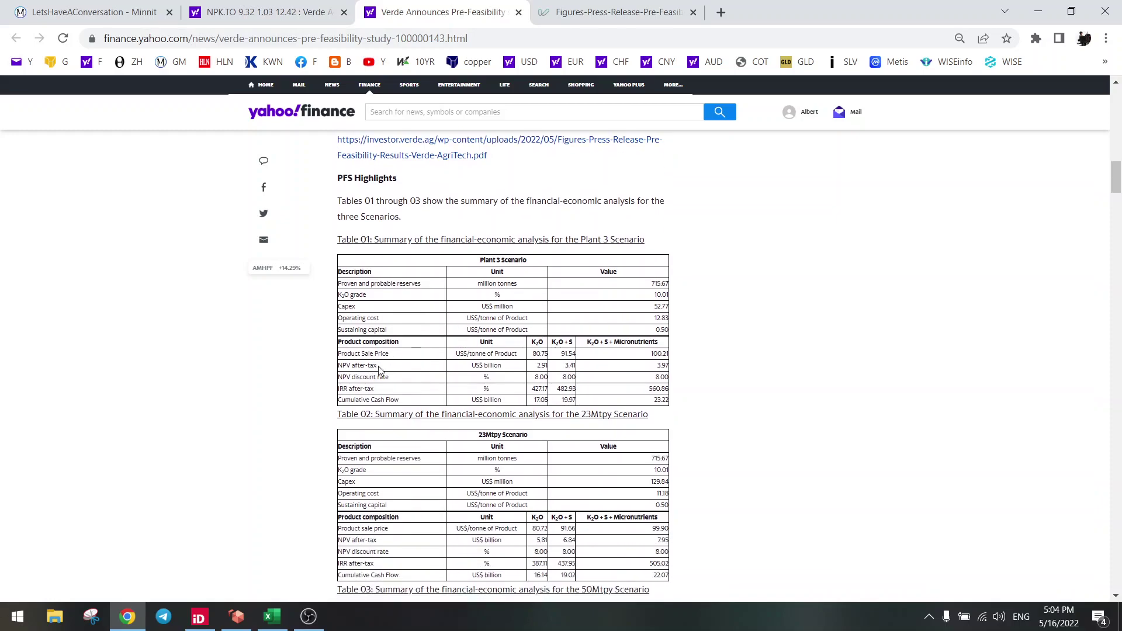
pyautogui.doubleClick(542, 366)
pyautogui.moveTo(558, 369); pyautogui.dragTo(666, 367)
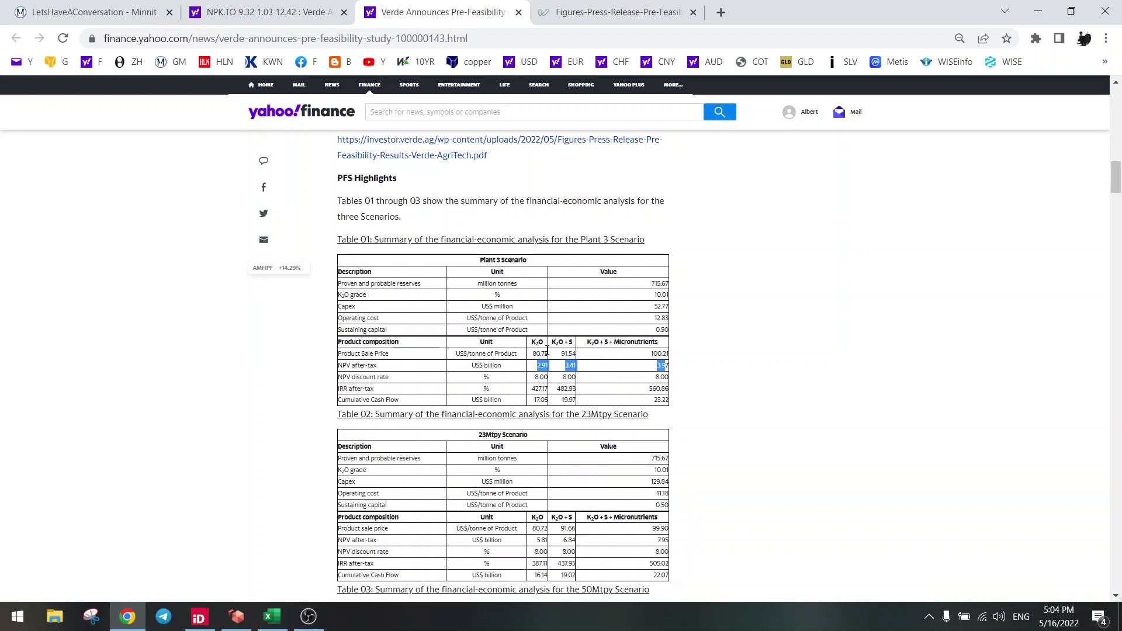
pyautogui.click(537, 354)
pyautogui.moveTo(550, 354); pyautogui.dragTo(662, 354)
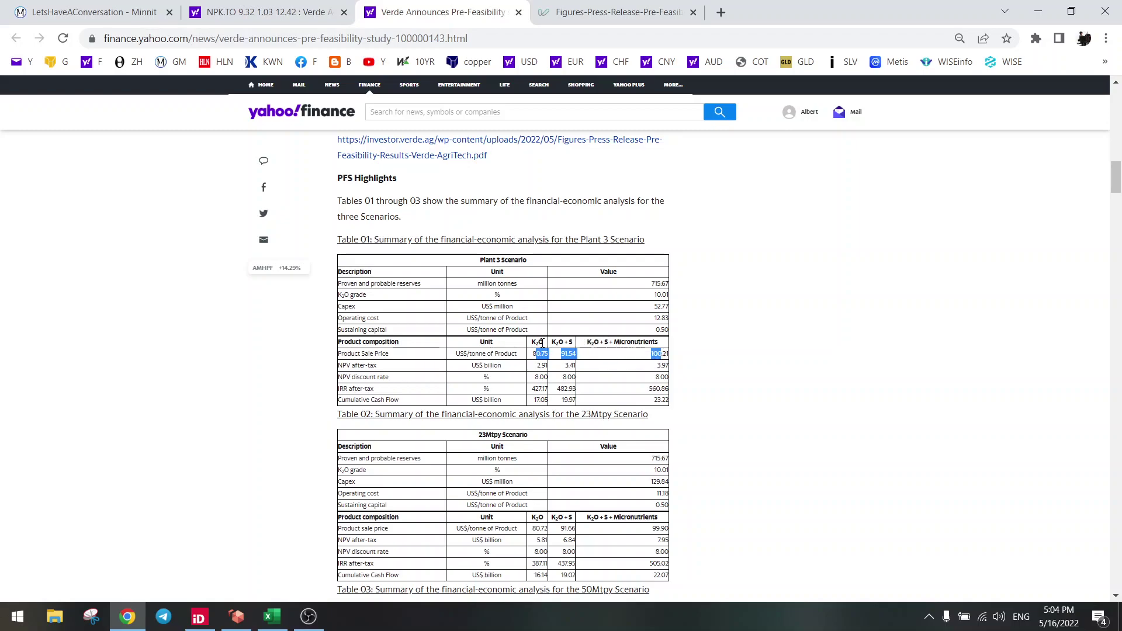
pyautogui.click(625, 356)
pyautogui.doubleClick(659, 354)
pyautogui.click(538, 367)
# Compare Table 02's sale prices and Table 03's NPV values, continuing down to the PFS assumptions list
pyautogui.scroll(-6, 569, 549)
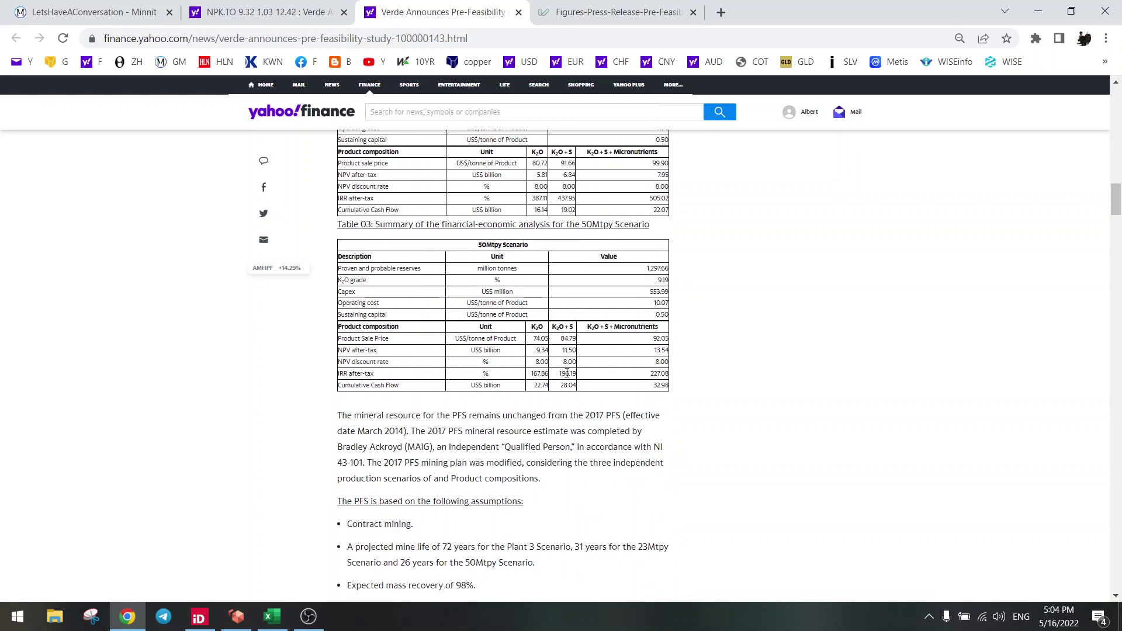
pyautogui.scroll(6, 580, 379)
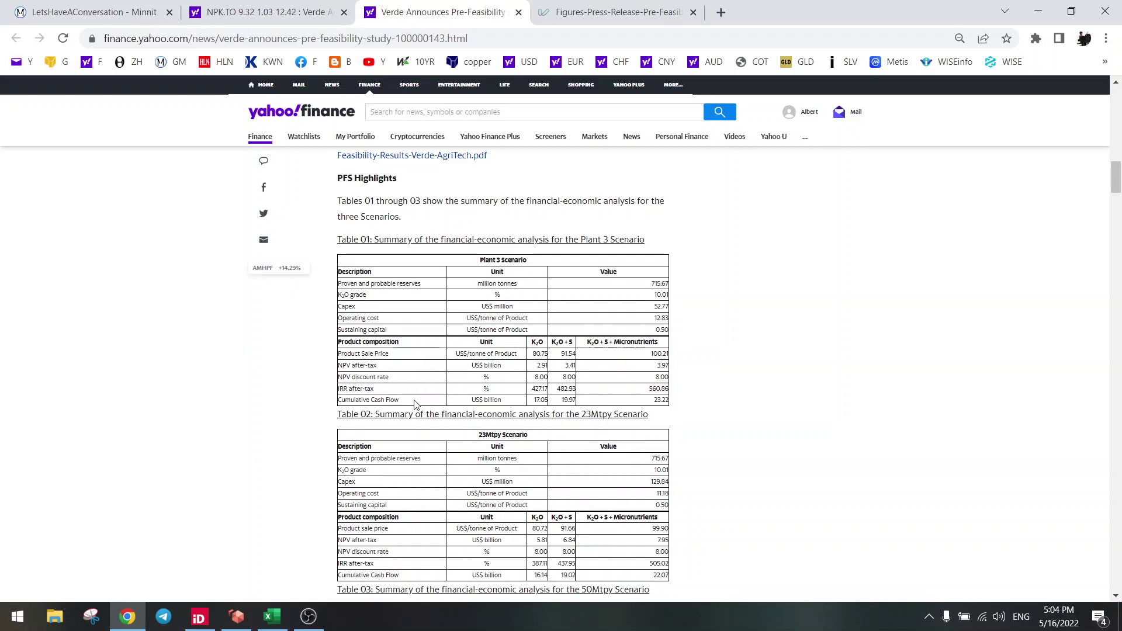
pyautogui.scroll(-1, 421, 406)
pyautogui.scroll(-1, 421, 407)
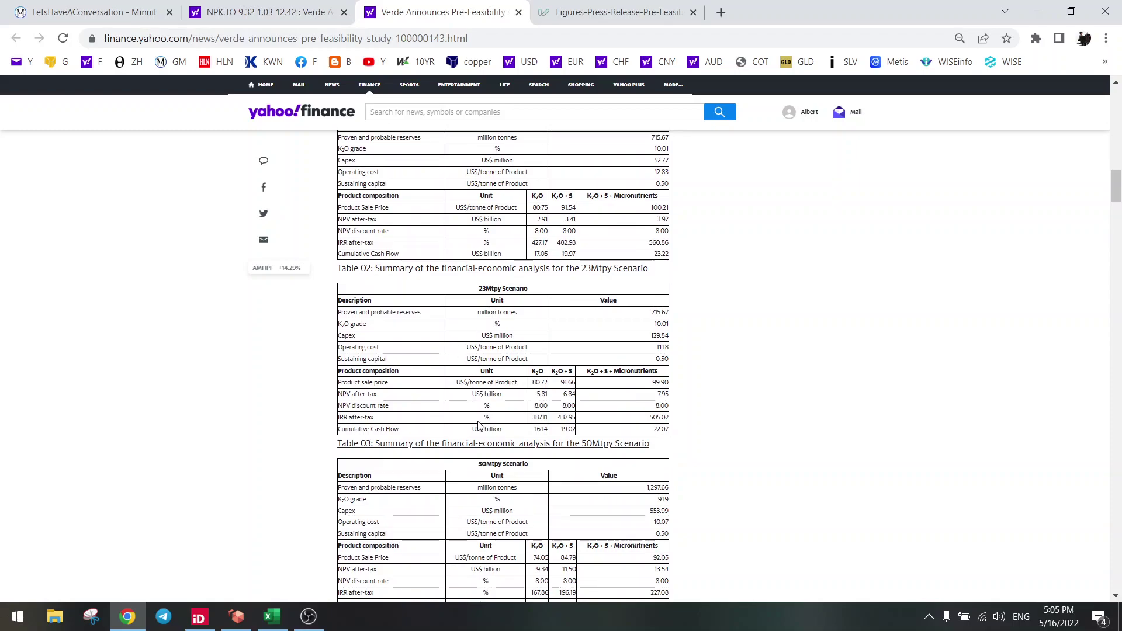
pyautogui.moveTo(537, 384); pyautogui.dragTo(659, 382)
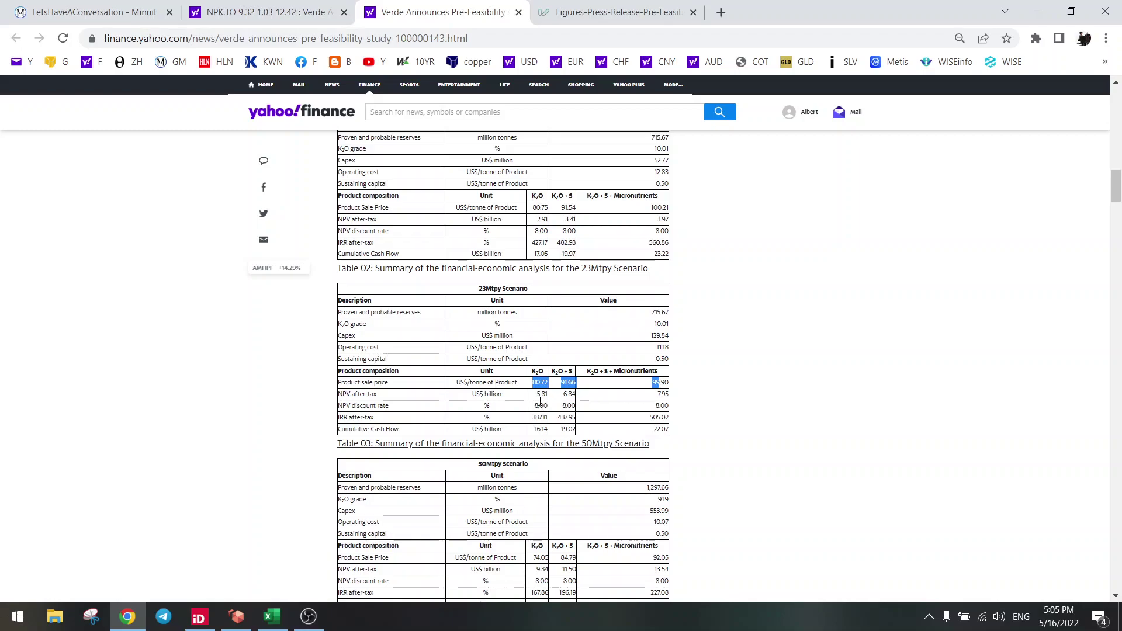
pyautogui.click(539, 395)
pyautogui.moveTo(538, 395); pyautogui.dragTo(583, 429)
pyautogui.click(581, 410)
pyautogui.scroll(-1, 581, 411)
pyautogui.scroll(-2, 581, 411)
pyautogui.click(472, 387)
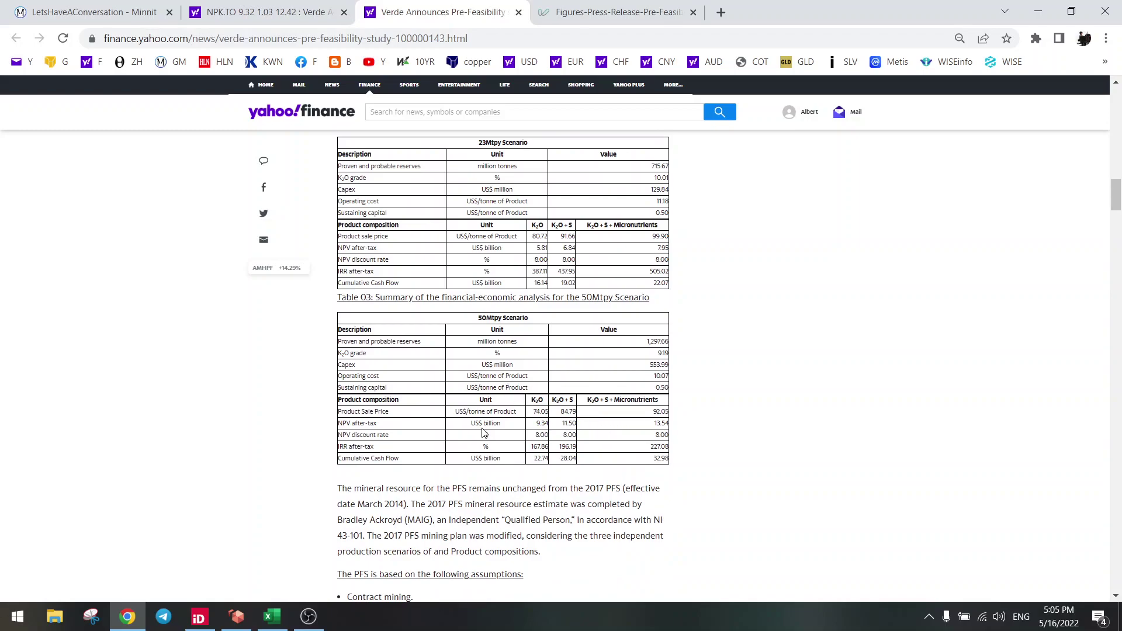
pyautogui.scroll(-3, 484, 426)
# Highlight the mine-life assumptions for Plant 3, the 23Mtpy and the 26-year 50Mtpy scenarios
pyautogui.scroll(-3, 483, 429)
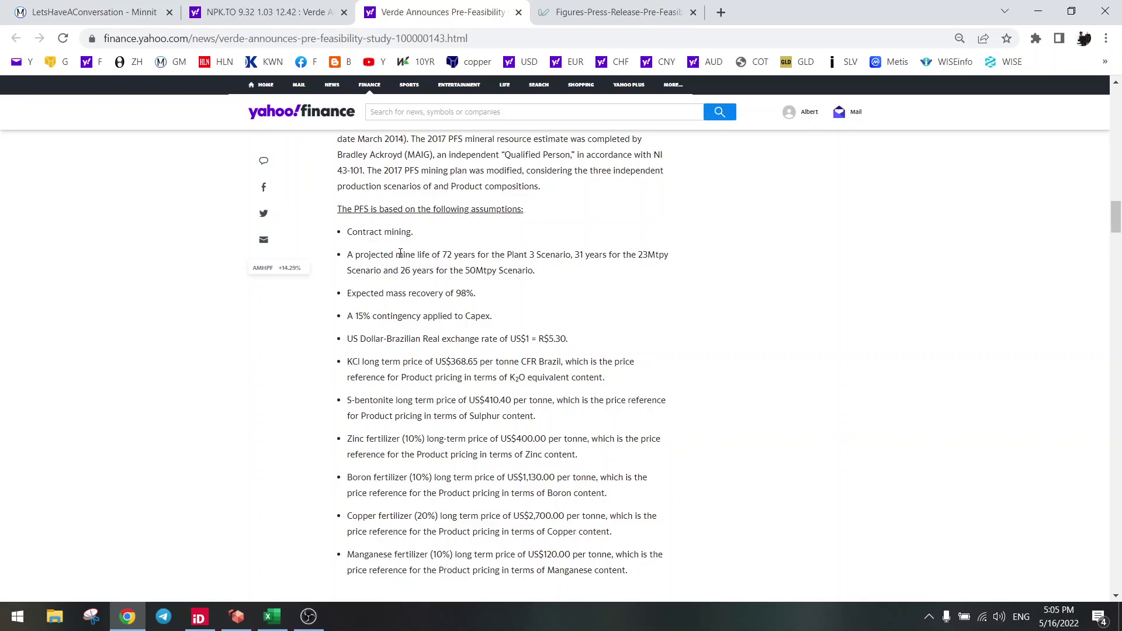
pyautogui.moveTo(395, 254); pyautogui.dragTo(678, 261)
pyautogui.click(405, 255)
pyautogui.moveTo(406, 254); pyautogui.dragTo(669, 255)
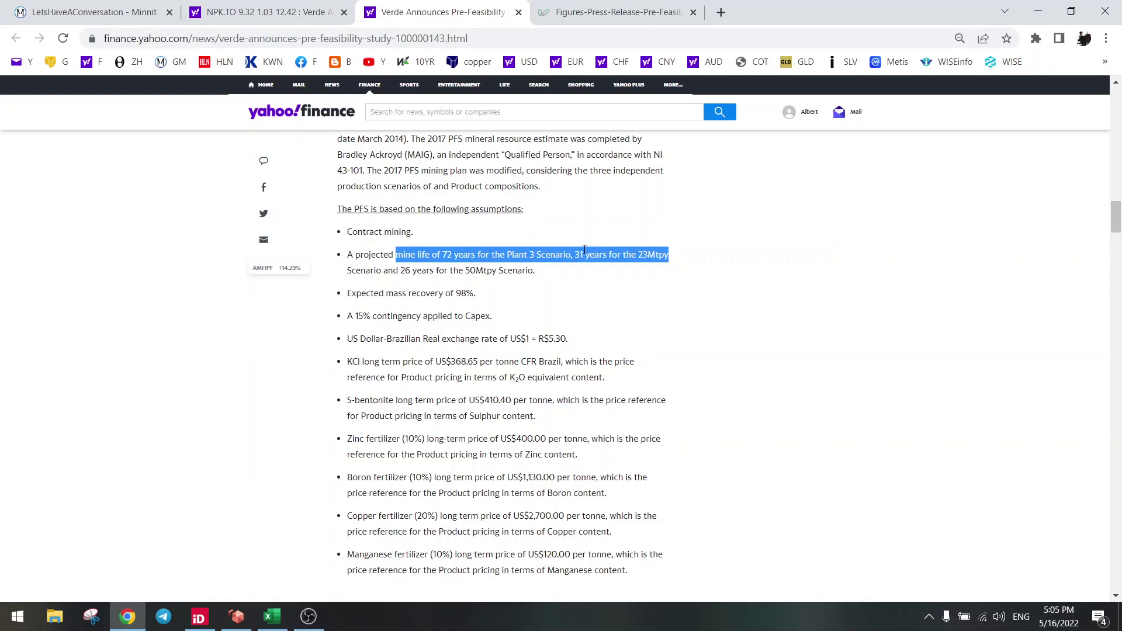
pyautogui.click(412, 268)
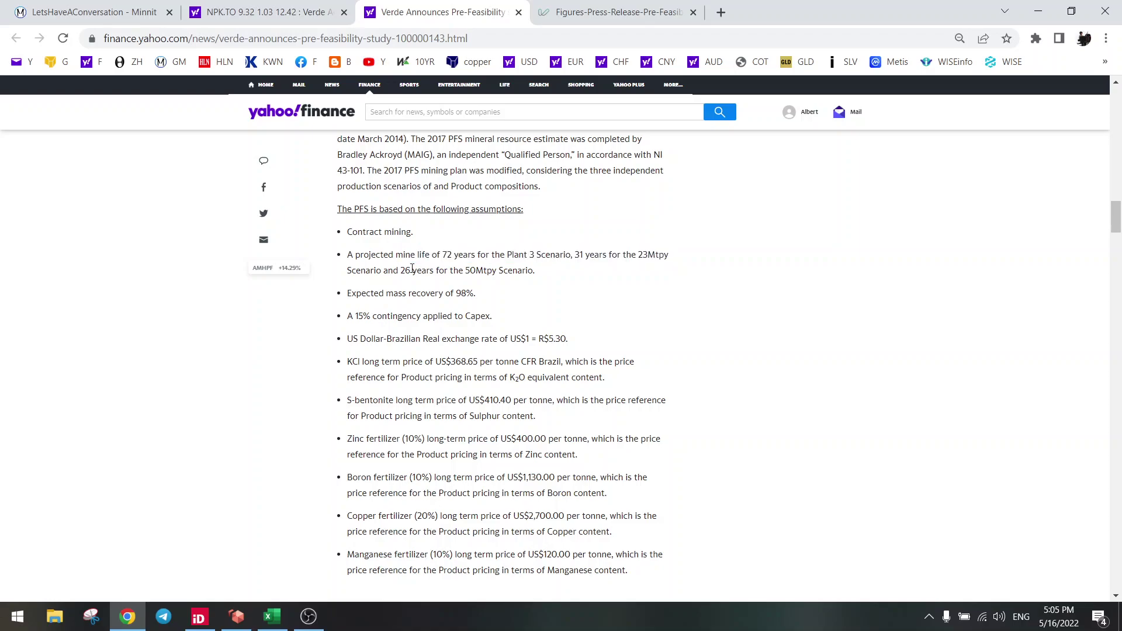
pyautogui.moveTo(401, 270); pyautogui.dragTo(532, 272)
pyautogui.click(409, 274)
# Highlight the 15% Capex contingency and the 368.65 KCl long-term price assumptions
pyautogui.moveTo(355, 316); pyautogui.dragTo(438, 316)
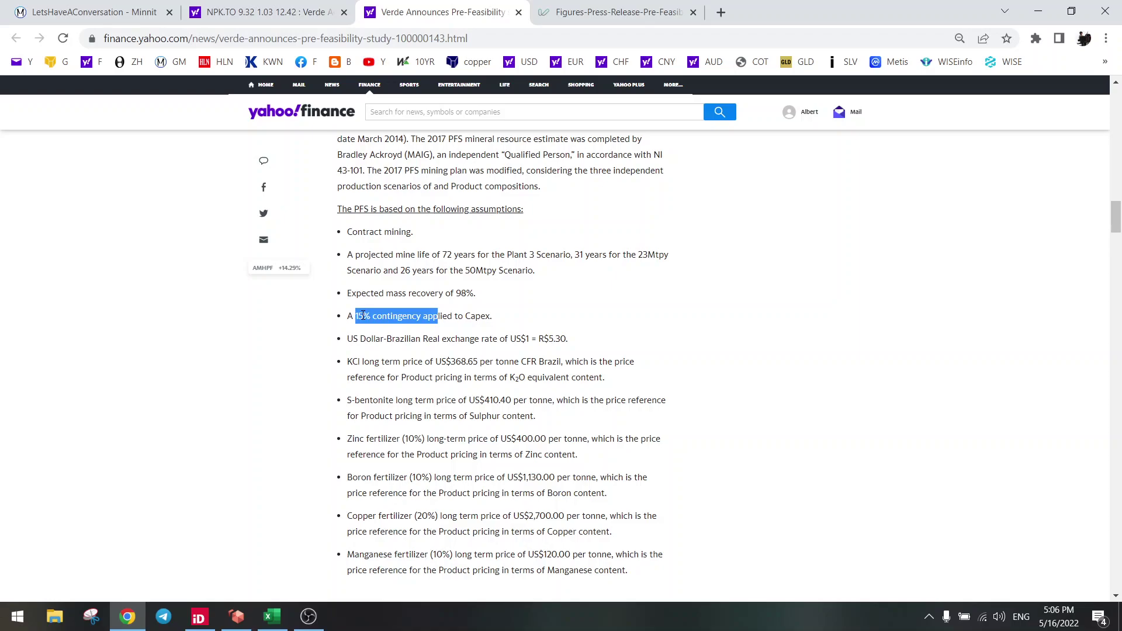
pyautogui.click(357, 315)
pyautogui.doubleClick(362, 315)
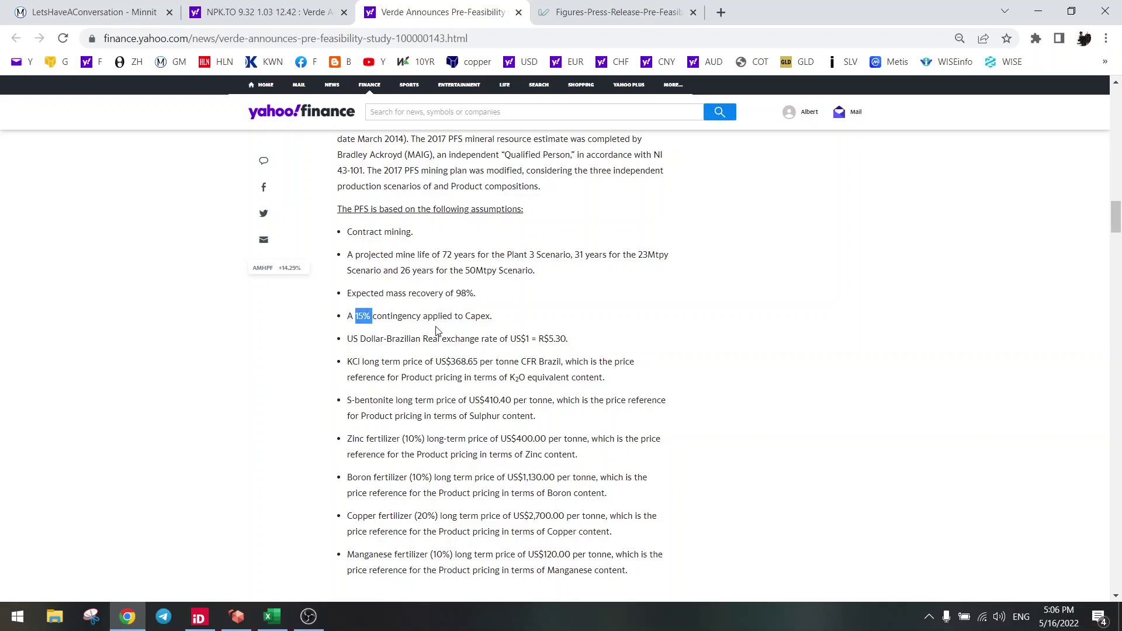
pyautogui.click(467, 317)
pyautogui.scroll(-1, 386, 376)
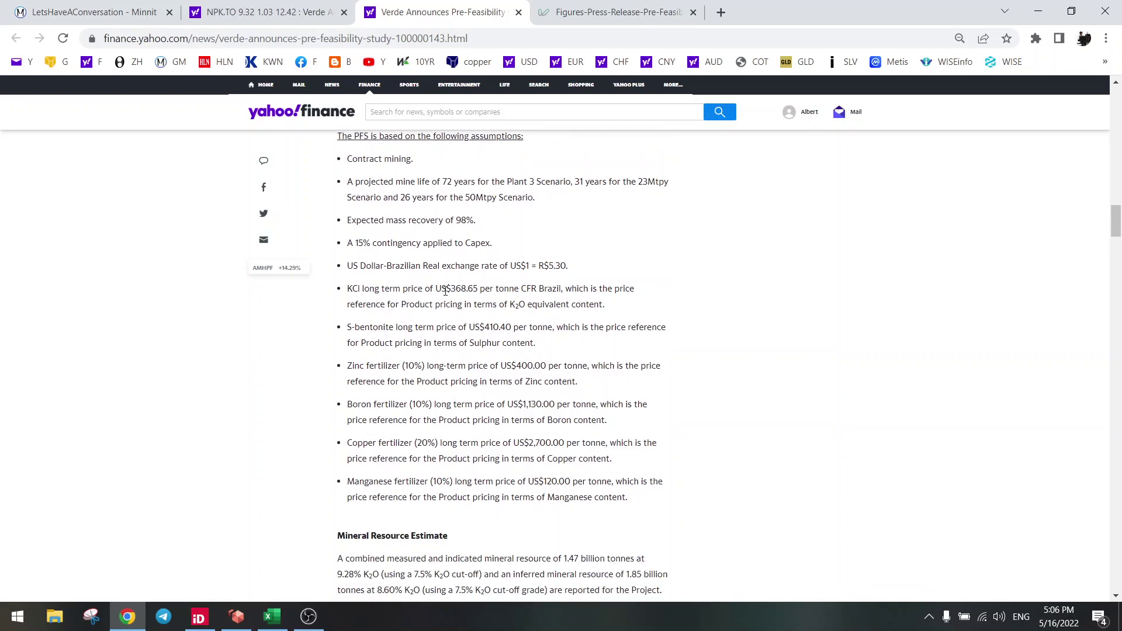
pyautogui.doubleClick(453, 288)
pyautogui.click(393, 331)
# Scroll past Table 04 to Table 07 capex totals (52.77/129.84/553.99) and Table 08 operating costs
pyautogui.scroll(-5, 438, 387)
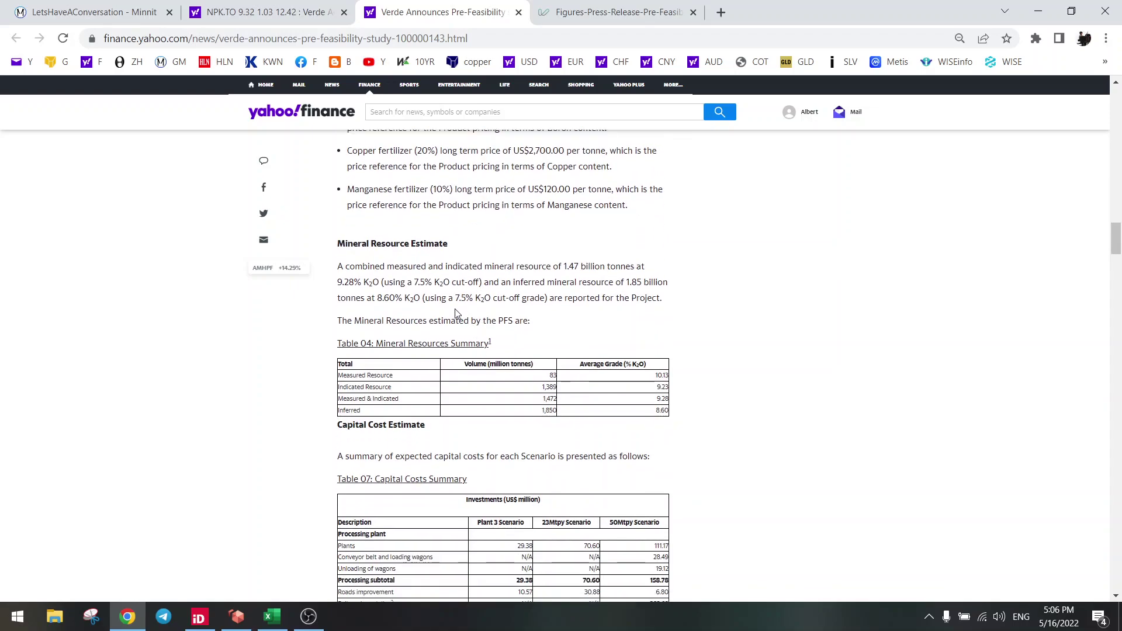
pyautogui.scroll(-1, 500, 389)
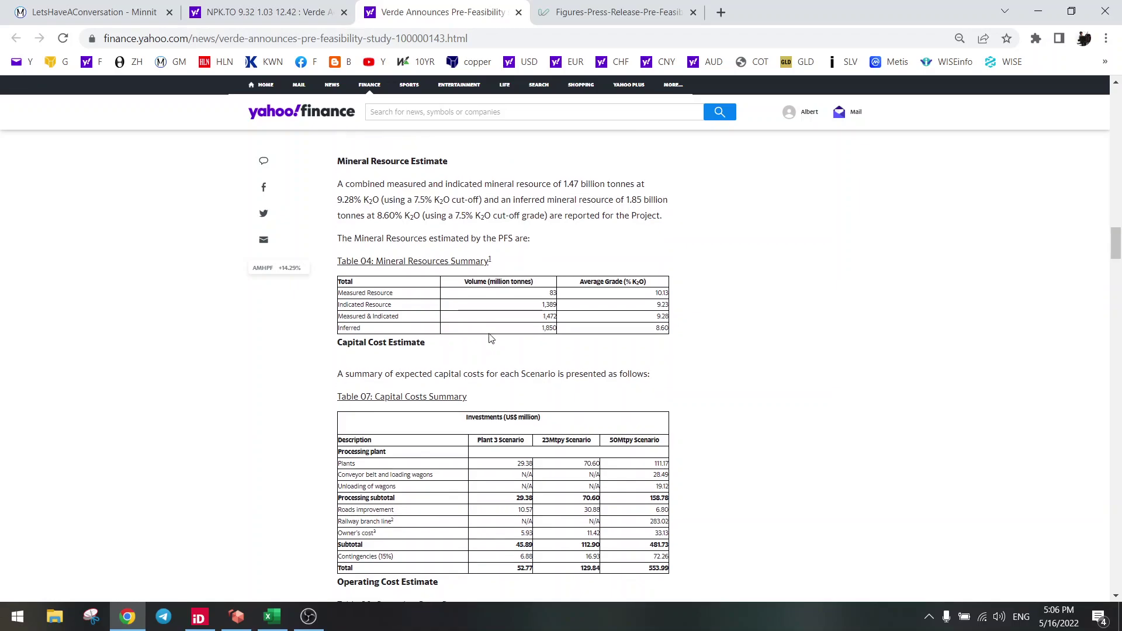
pyautogui.scroll(-1, 488, 338)
pyautogui.scroll(-2, 477, 366)
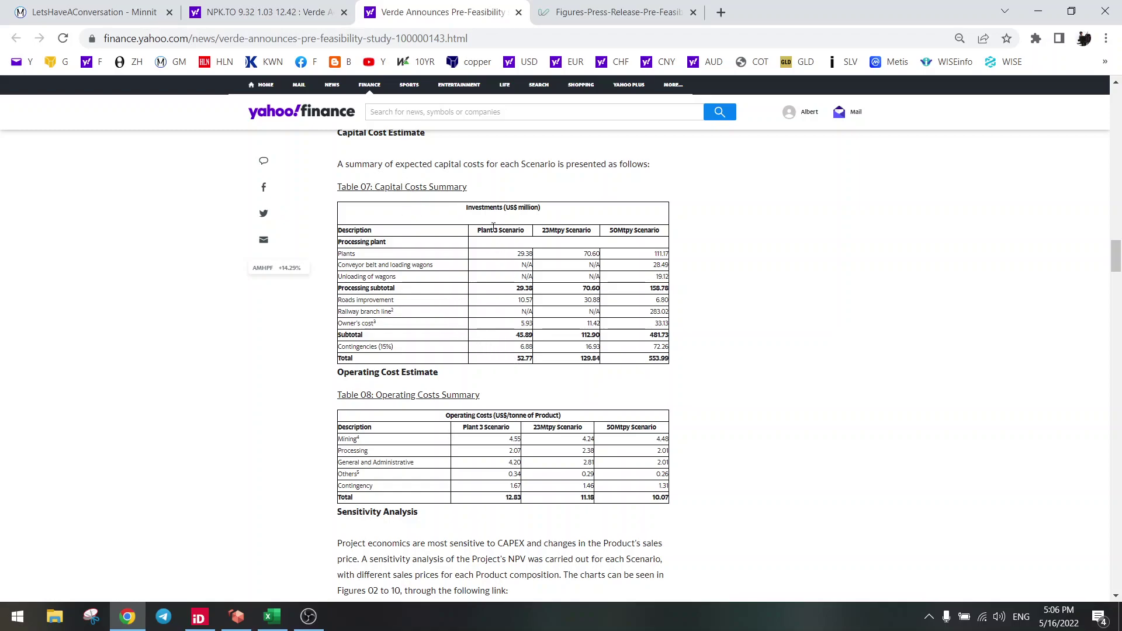
pyautogui.moveTo(518, 359)
pyautogui.mouseDown()
pyautogui.moveTo(530, 358)
pyautogui.moveTo(522, 360)
pyautogui.mouseUp()
pyautogui.click(580, 360)
pyautogui.moveTo(581, 359); pyautogui.dragTo(591, 359)
pyautogui.click(555, 362)
pyautogui.moveTo(476, 231); pyautogui.dragTo(529, 233)
pyautogui.click(575, 229)
pyautogui.moveTo(546, 229); pyautogui.dragTo(586, 231)
pyautogui.click(576, 359)
pyautogui.moveTo(649, 359); pyautogui.dragTo(666, 359)
pyautogui.moveTo(344, 311); pyautogui.dragTo(670, 310)
pyautogui.click(651, 310)
pyautogui.click(653, 312)
pyautogui.moveTo(546, 230); pyautogui.dragTo(603, 235)
pyautogui.moveTo(587, 312); pyautogui.dragTo(600, 311)
pyautogui.click(578, 360)
pyautogui.moveTo(580, 359); pyautogui.dragTo(600, 360)
pyautogui.moveTo(581, 359); pyautogui.dragTo(597, 358)
pyautogui.moveTo(542, 230); pyautogui.dragTo(592, 232)
pyautogui.click(578, 361)
pyautogui.moveTo(479, 228); pyautogui.dragTo(595, 232)
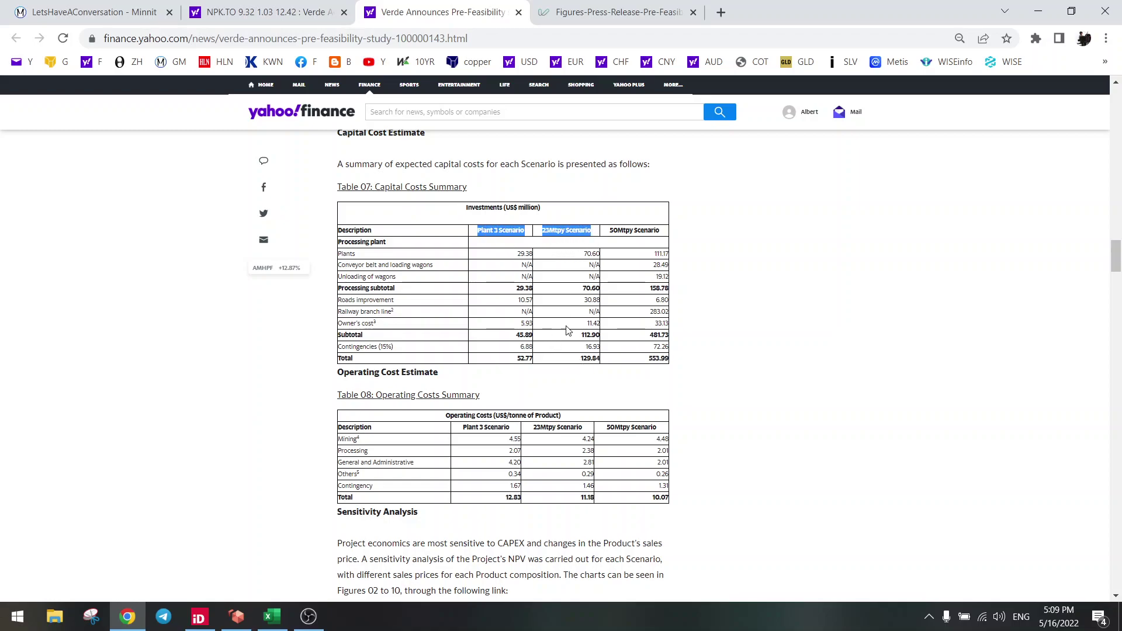
pyautogui.moveTo(609, 230); pyautogui.dragTo(660, 230)
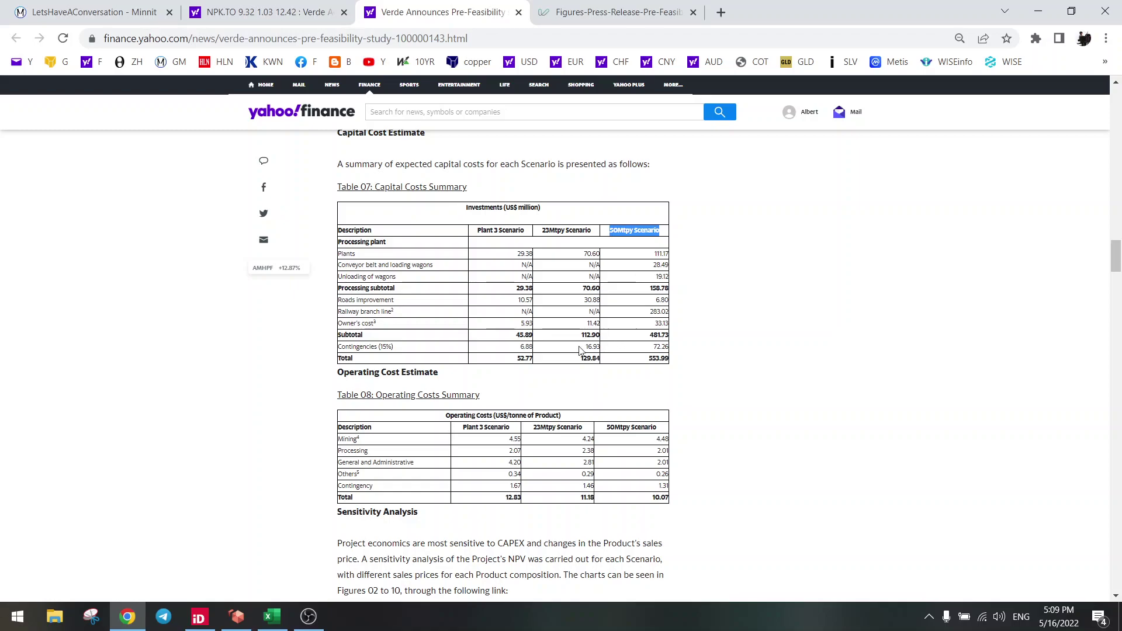
# Highlight Table 08's operating cost totals 12.83, 11.18 and 10.07, then skim the rest of the article
pyautogui.click(548, 366)
pyautogui.scroll(-2, 547, 368)
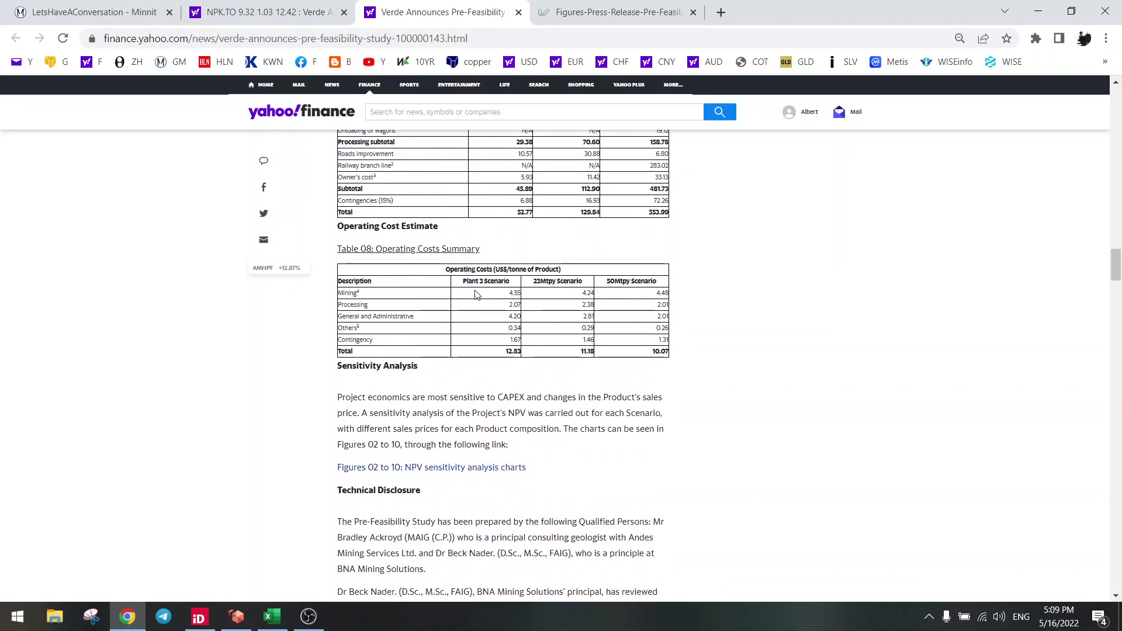
pyautogui.moveTo(506, 355); pyautogui.dragTo(670, 351)
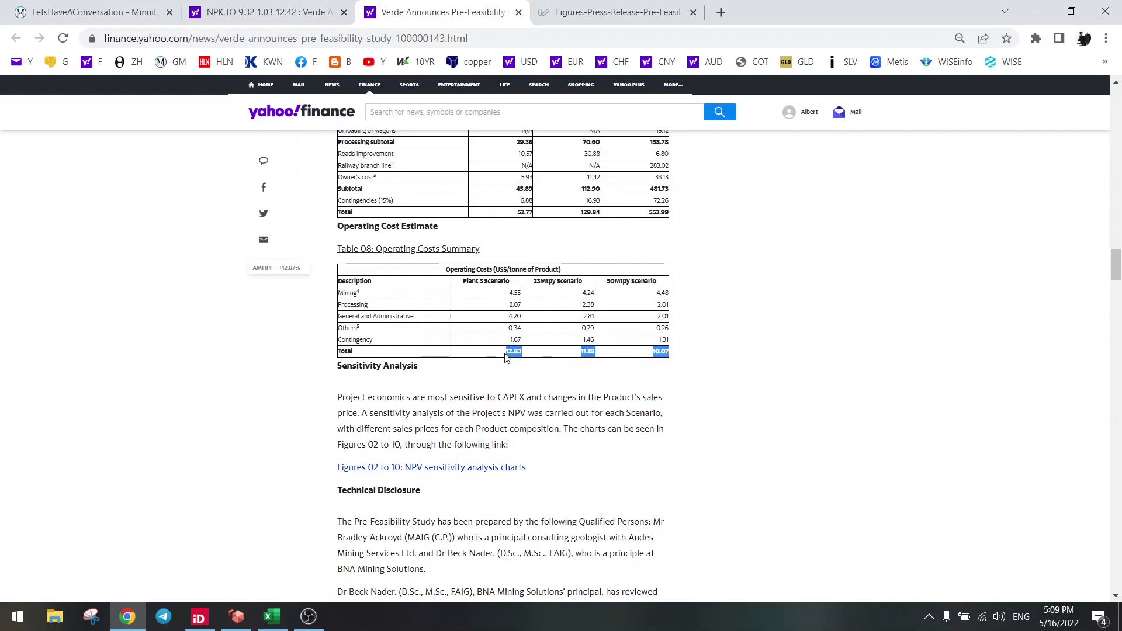
pyautogui.click(662, 351)
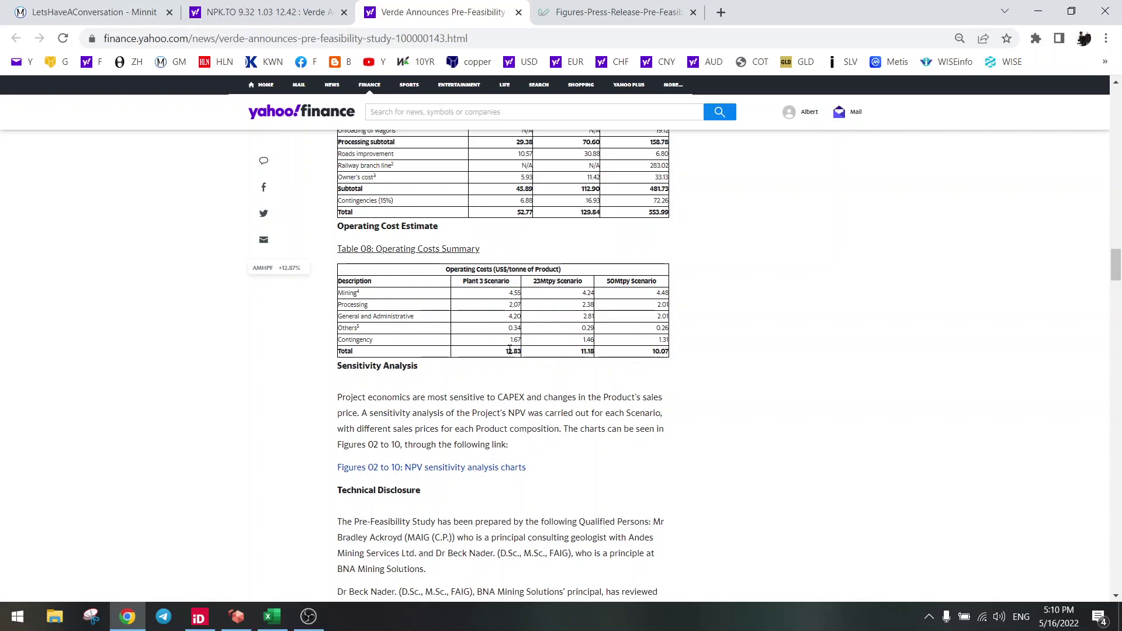
pyautogui.scroll(-4, 509, 349)
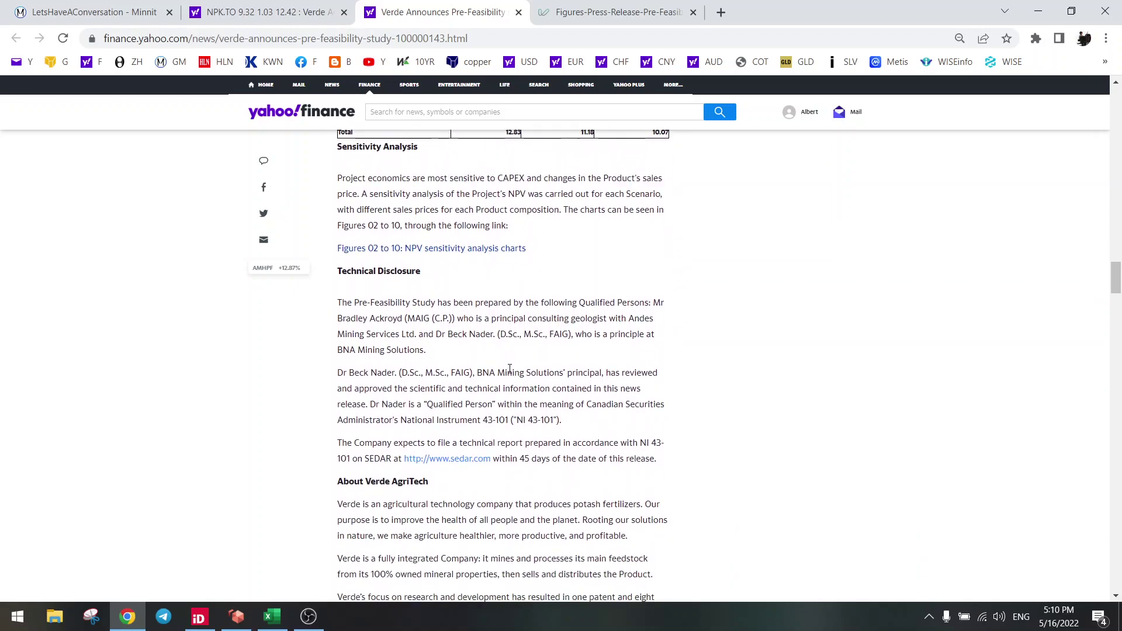
pyautogui.scroll(-4, 510, 369)
pyautogui.scroll(4, 509, 368)
pyautogui.scroll(-9, 479, 391)
pyautogui.scroll(7, 480, 391)
# In the Miners NPK sheet, move right to the Verde NPV 8% chart and check cells T21 and AC10
pyautogui.click(273, 616)
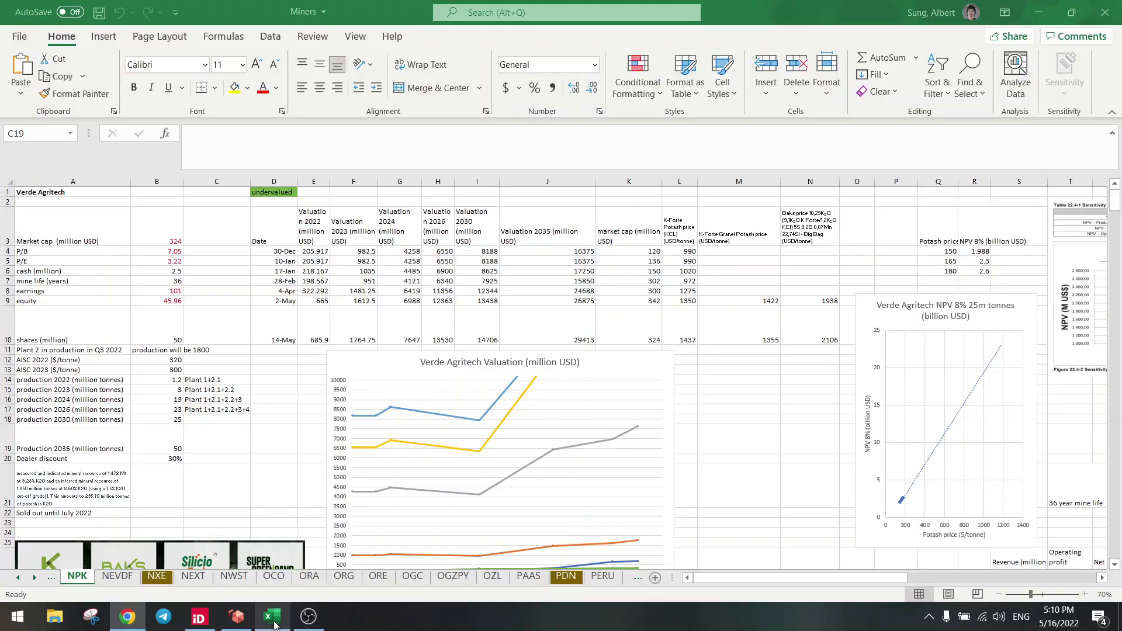
pyautogui.click(222, 484)
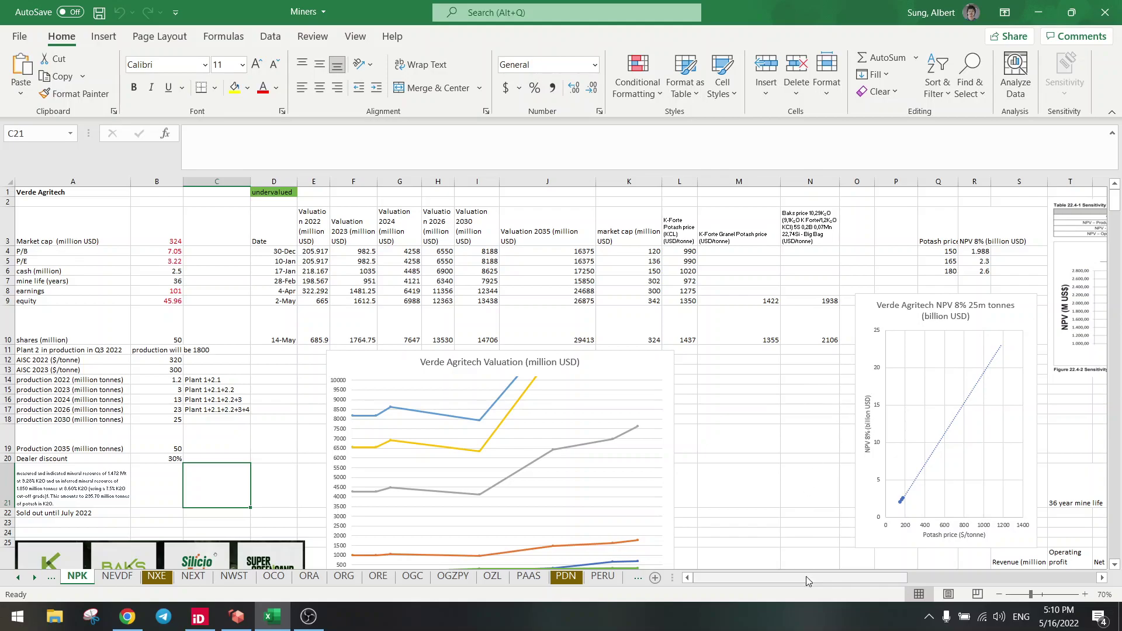
pyautogui.moveTo(805, 577); pyautogui.dragTo(898, 577)
pyautogui.click(257, 318)
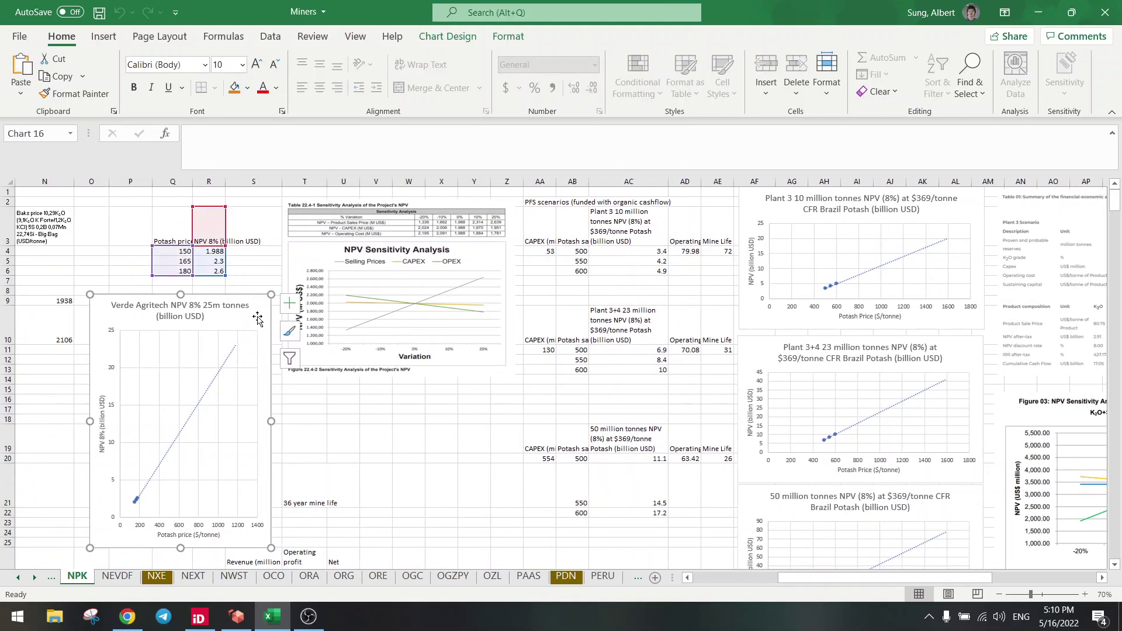
pyautogui.scroll(-1, 257, 319)
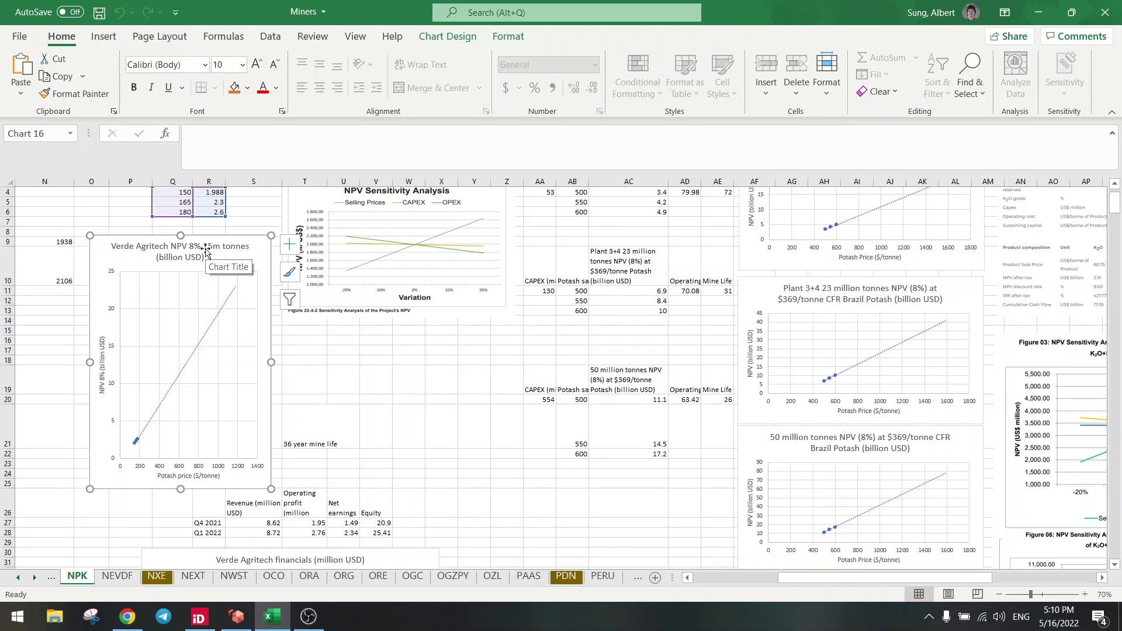
pyautogui.click(297, 431)
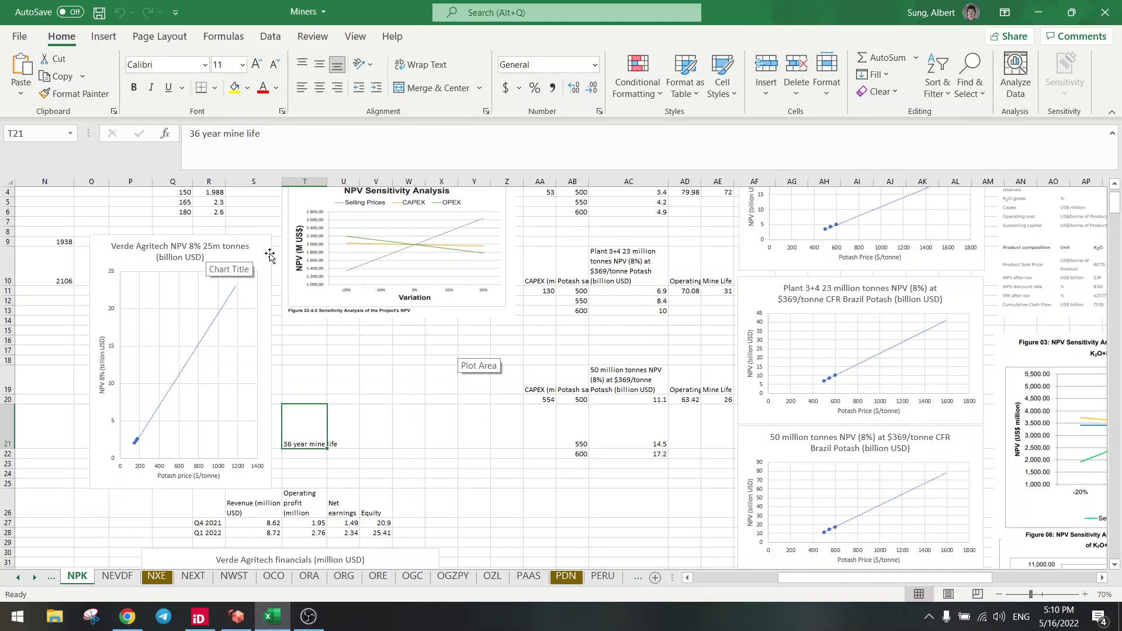
pyautogui.click(631, 252)
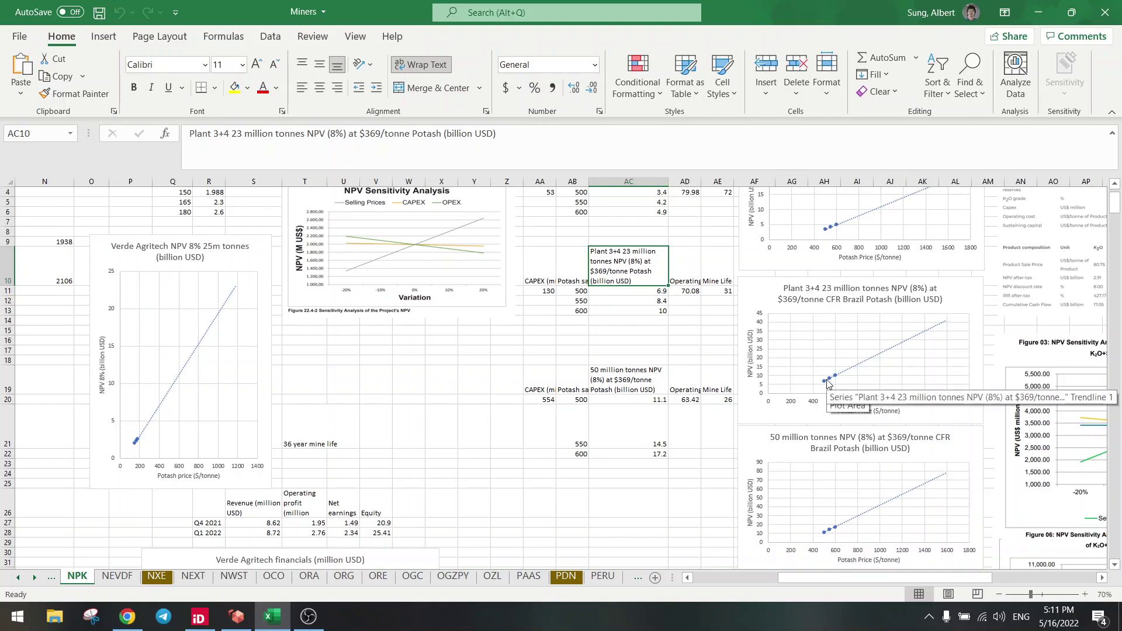
pyautogui.scroll(1, 590, 322)
pyautogui.click(572, 249)
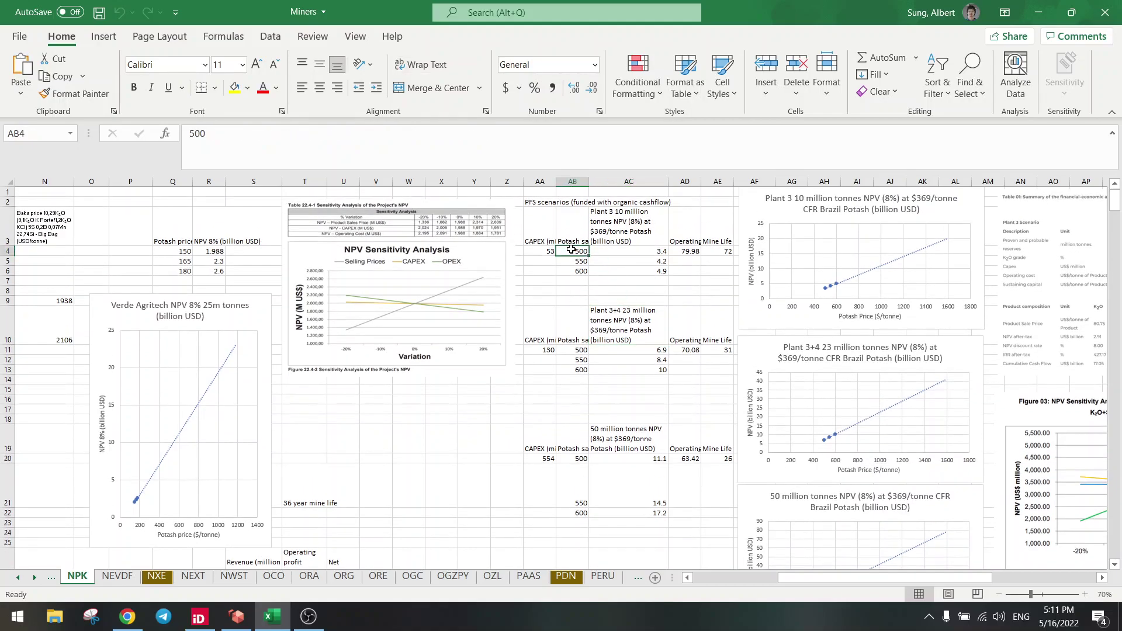
pyautogui.click(168, 250)
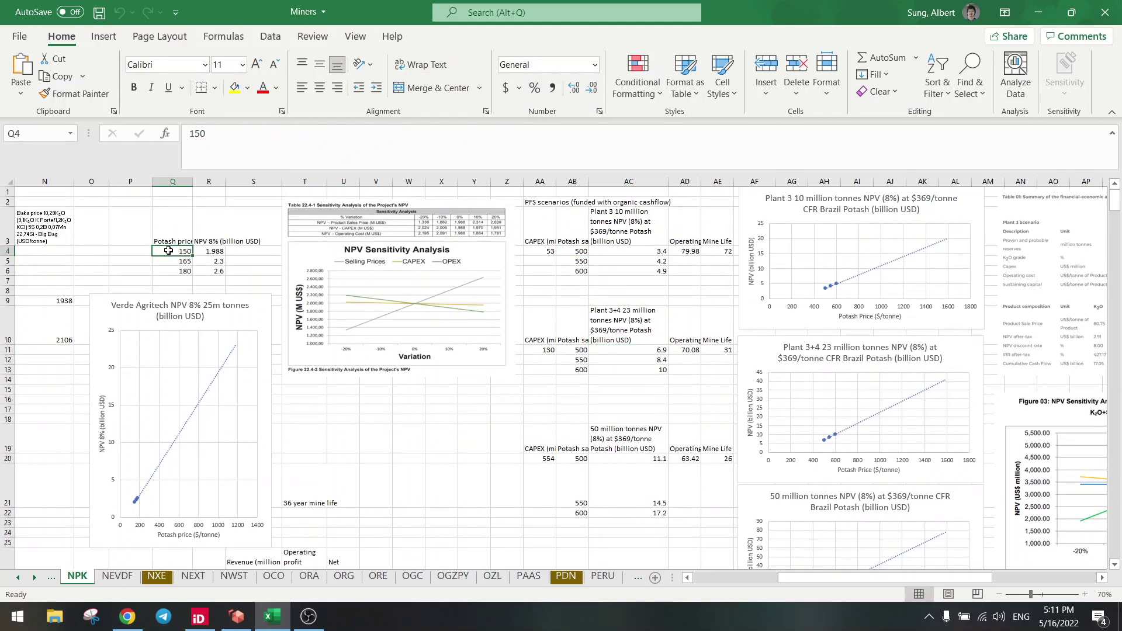
pyautogui.click(581, 250)
pyautogui.scroll(-1, 687, 389)
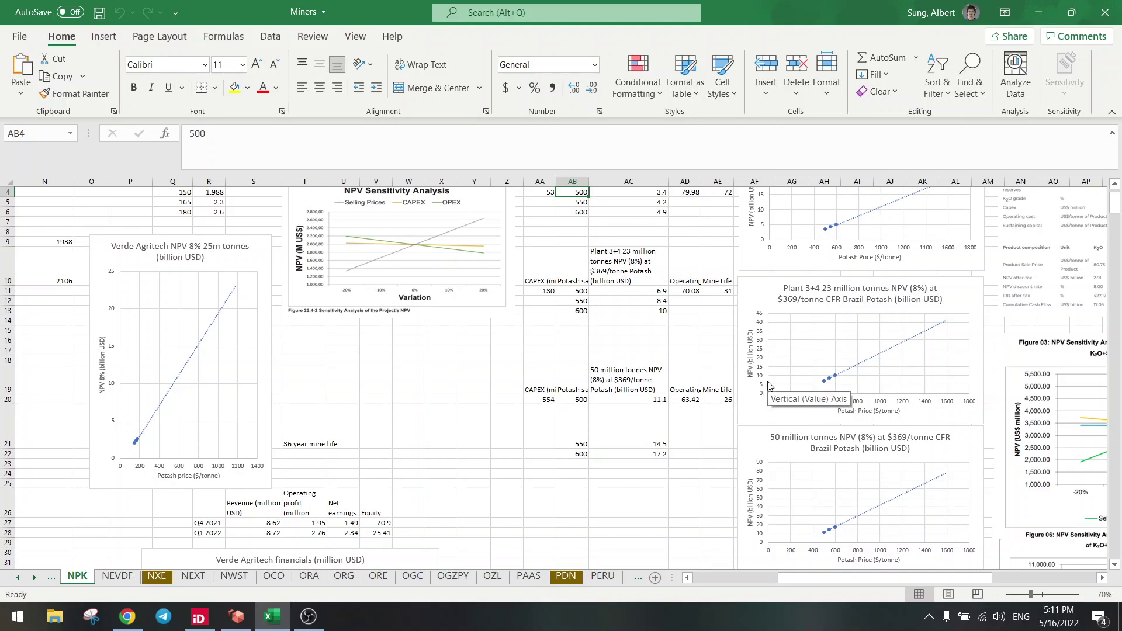
pyautogui.scroll(1, 181, 256)
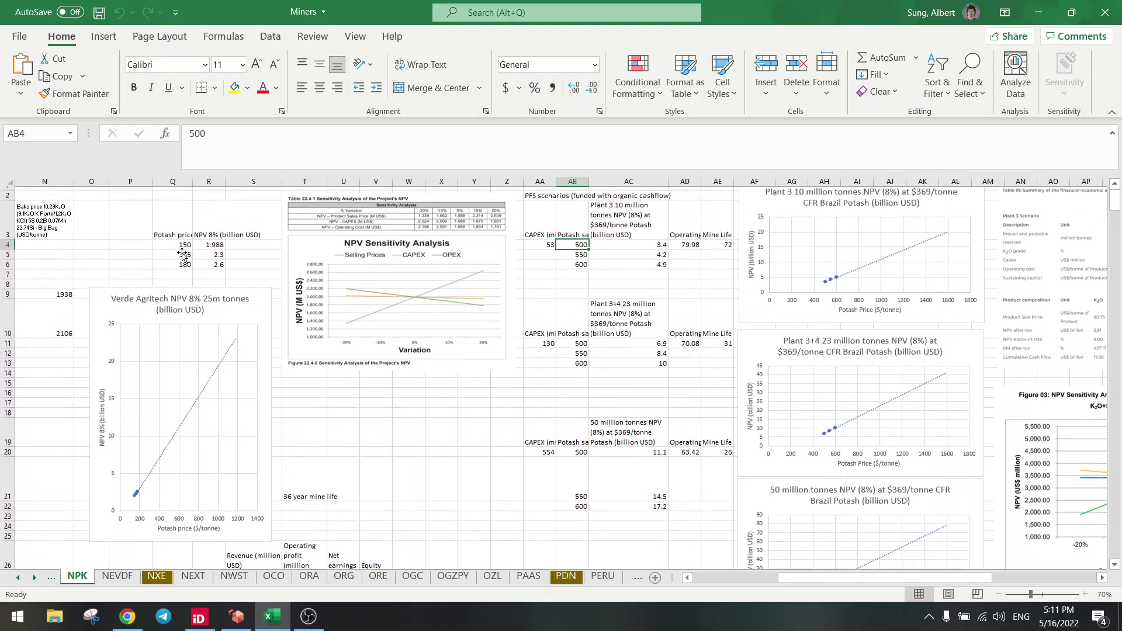
pyautogui.click(208, 253)
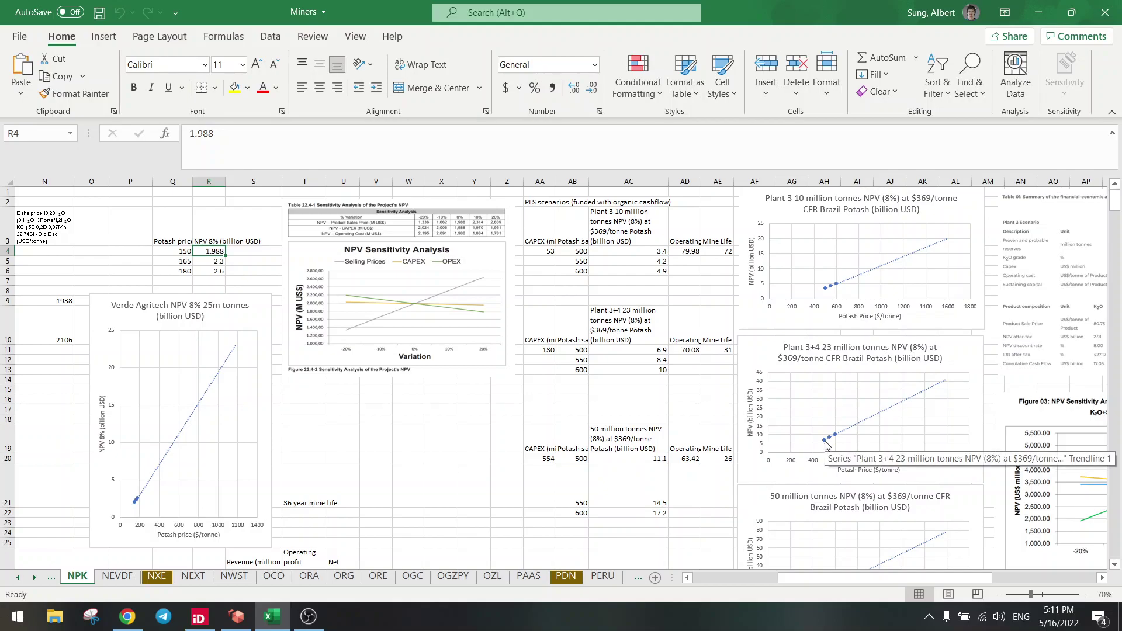
pyautogui.click(486, 443)
pyautogui.scroll(-2, 844, 445)
pyautogui.scroll(1, 857, 445)
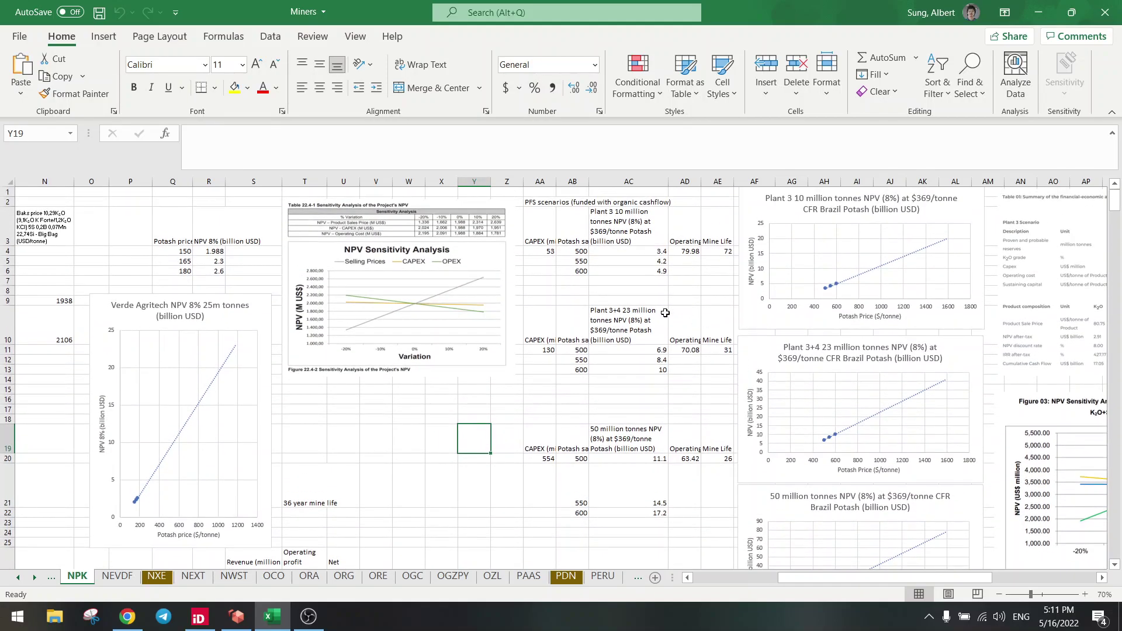
pyautogui.click(631, 322)
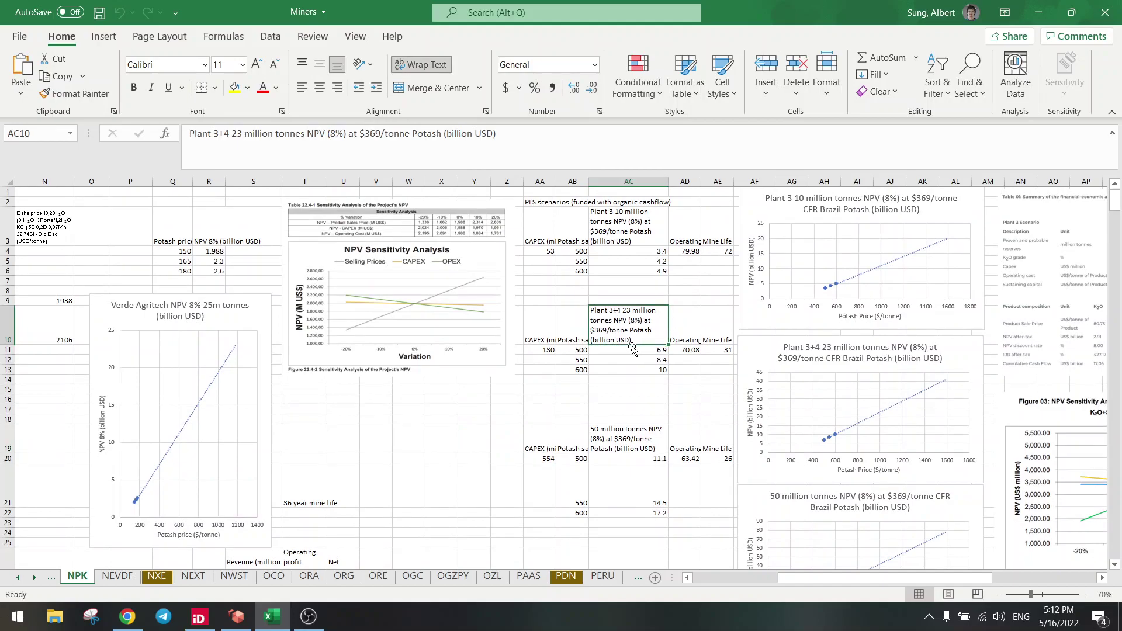
pyautogui.click(625, 222)
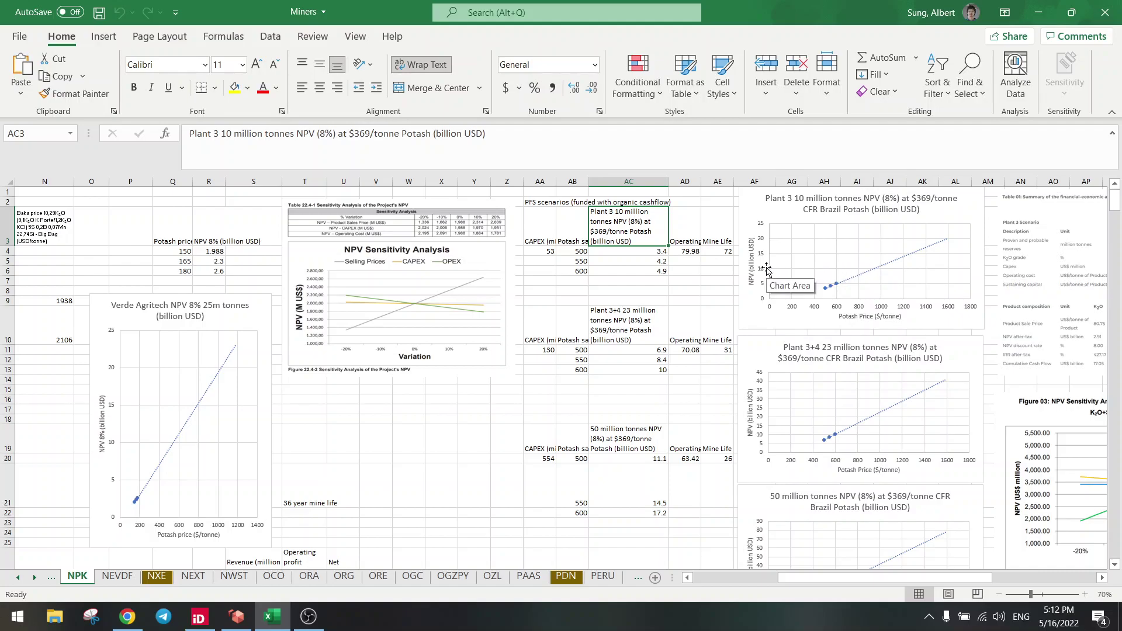
pyautogui.click(717, 250)
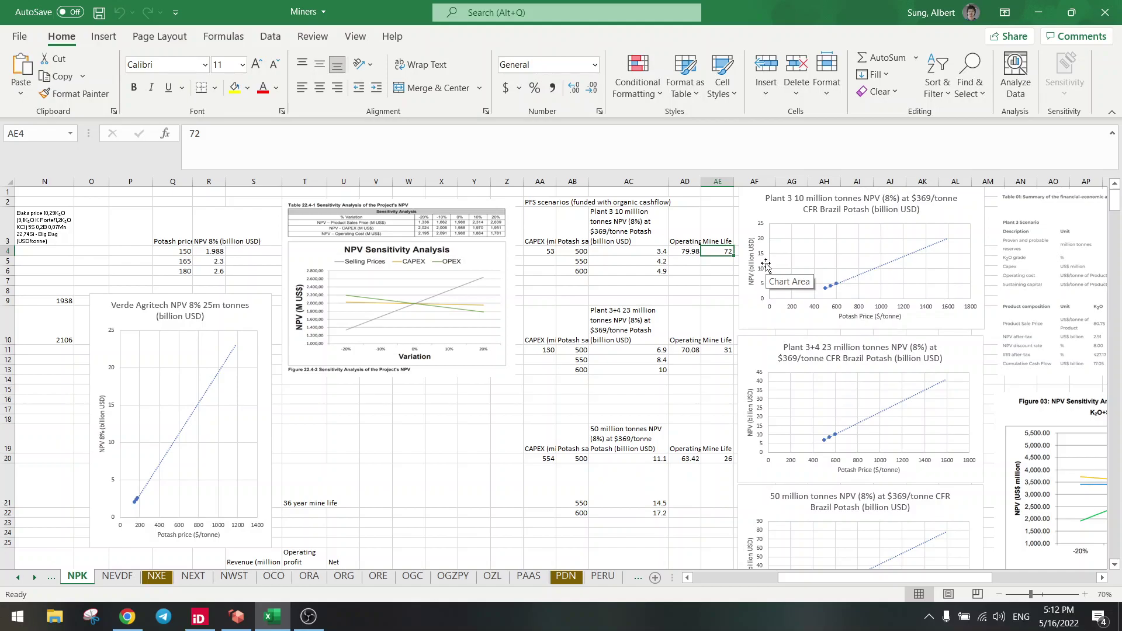
pyautogui.click(697, 280)
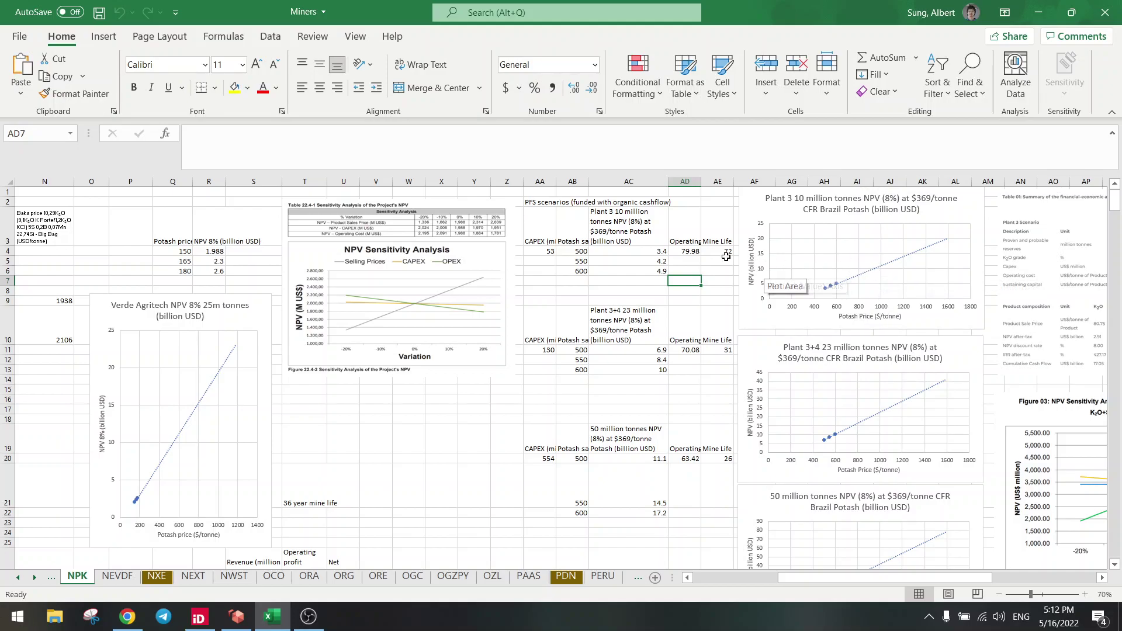
pyautogui.click(640, 281)
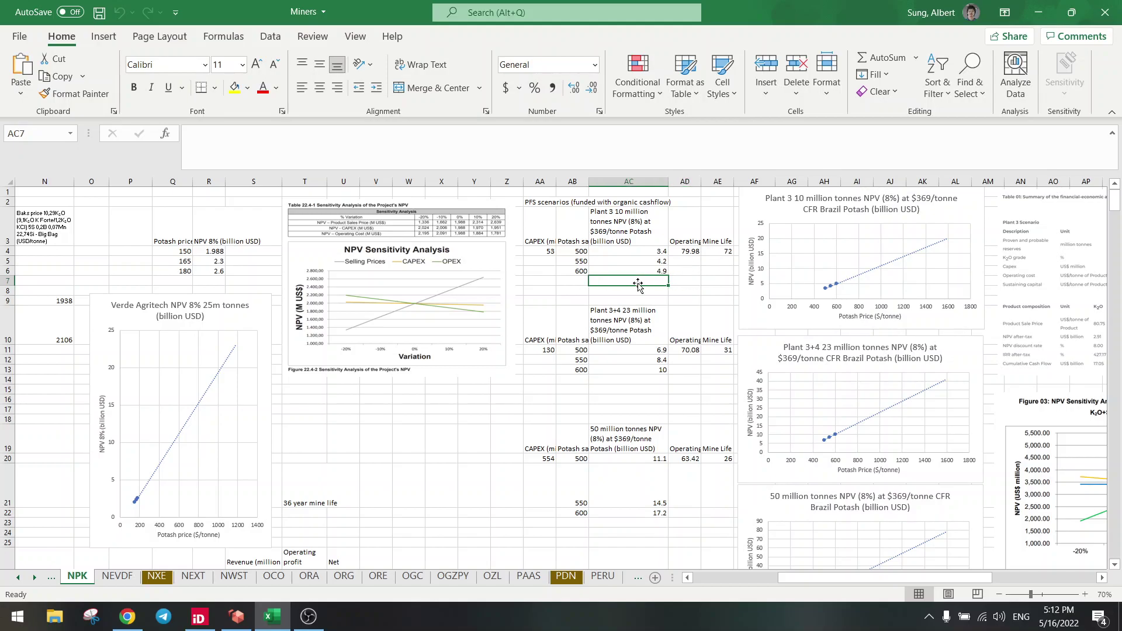
pyautogui.click(619, 333)
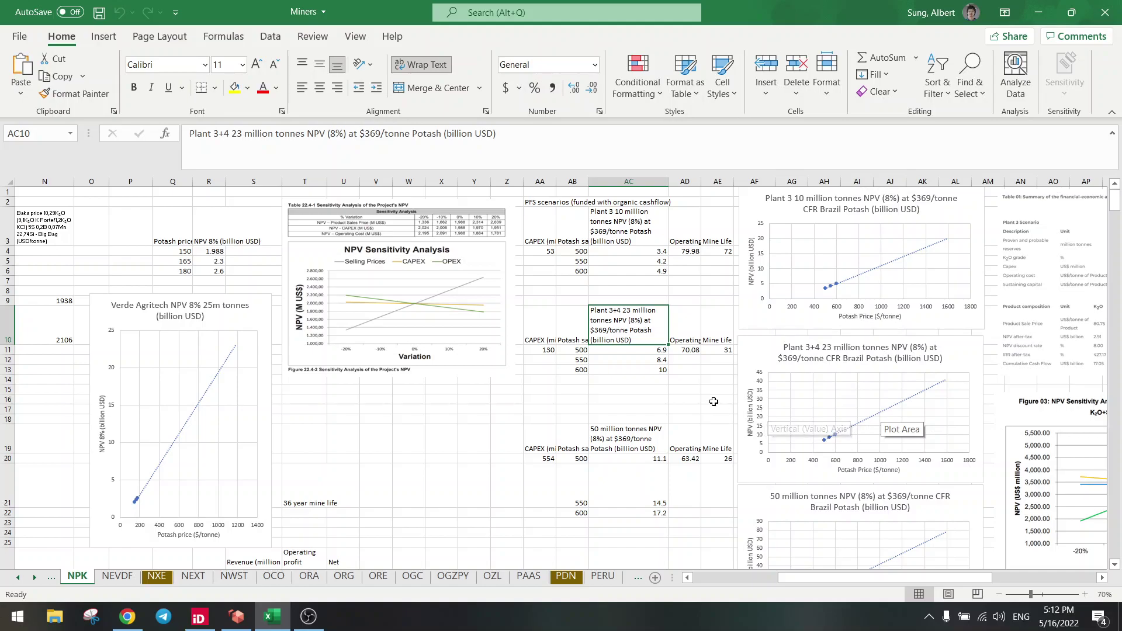
pyautogui.click(717, 351)
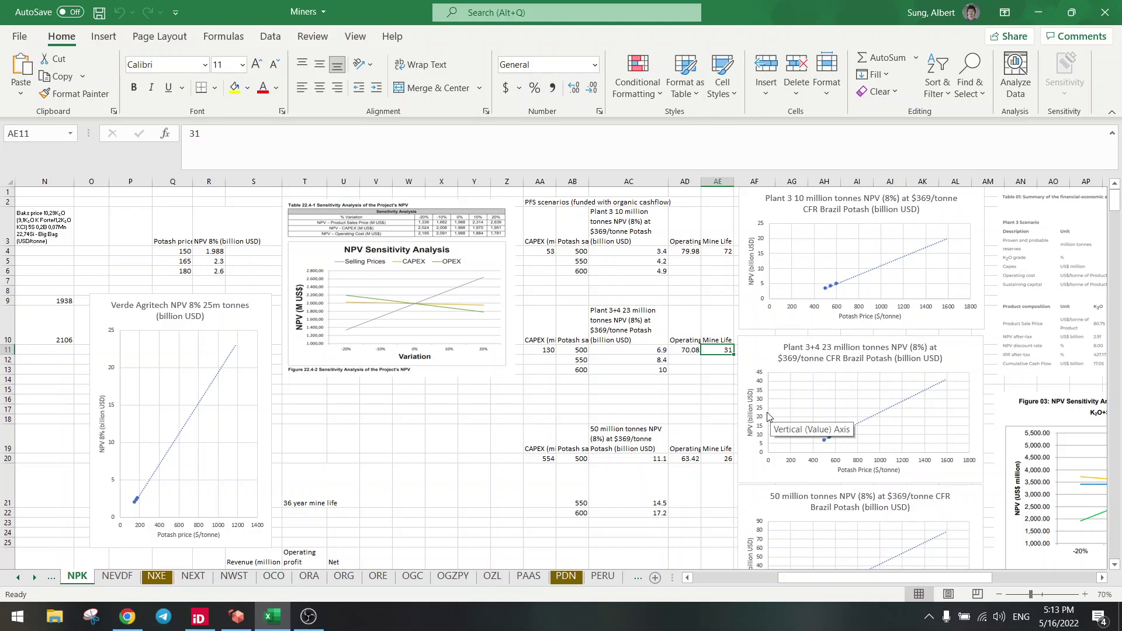
pyautogui.click(679, 390)
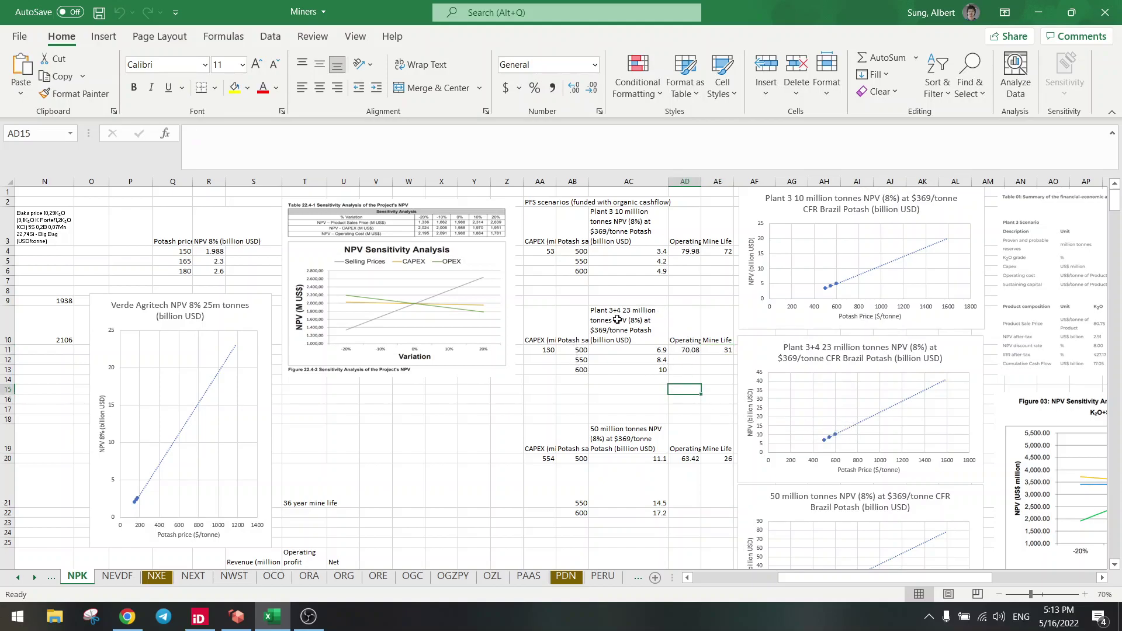
pyautogui.click(687, 272)
pyautogui.click(681, 382)
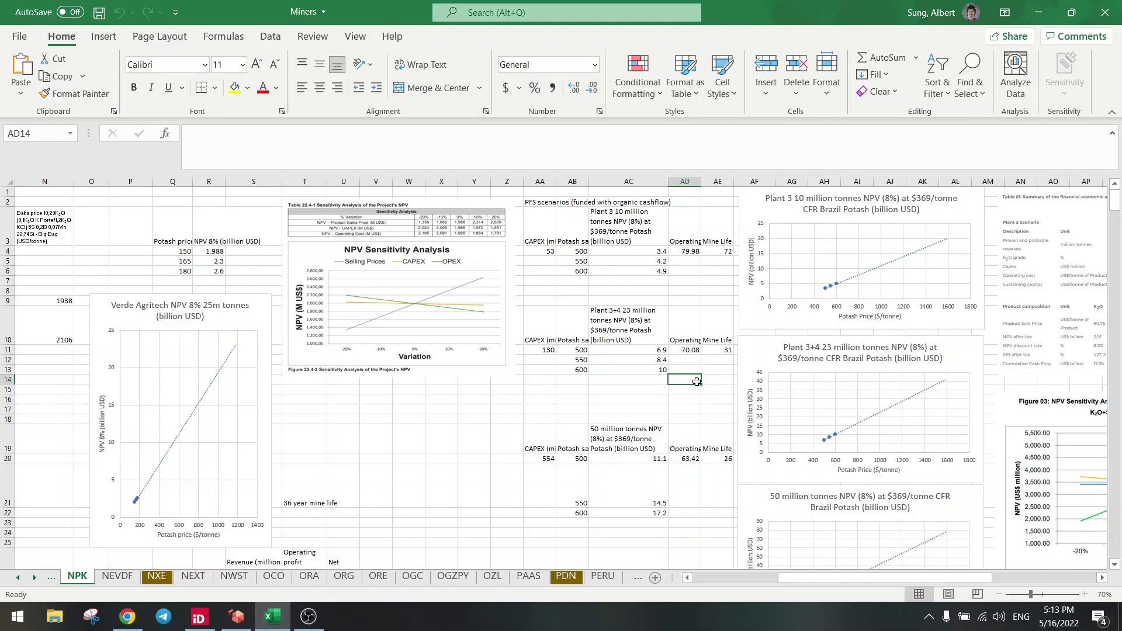
pyautogui.click(704, 399)
pyautogui.scroll(-4, 702, 374)
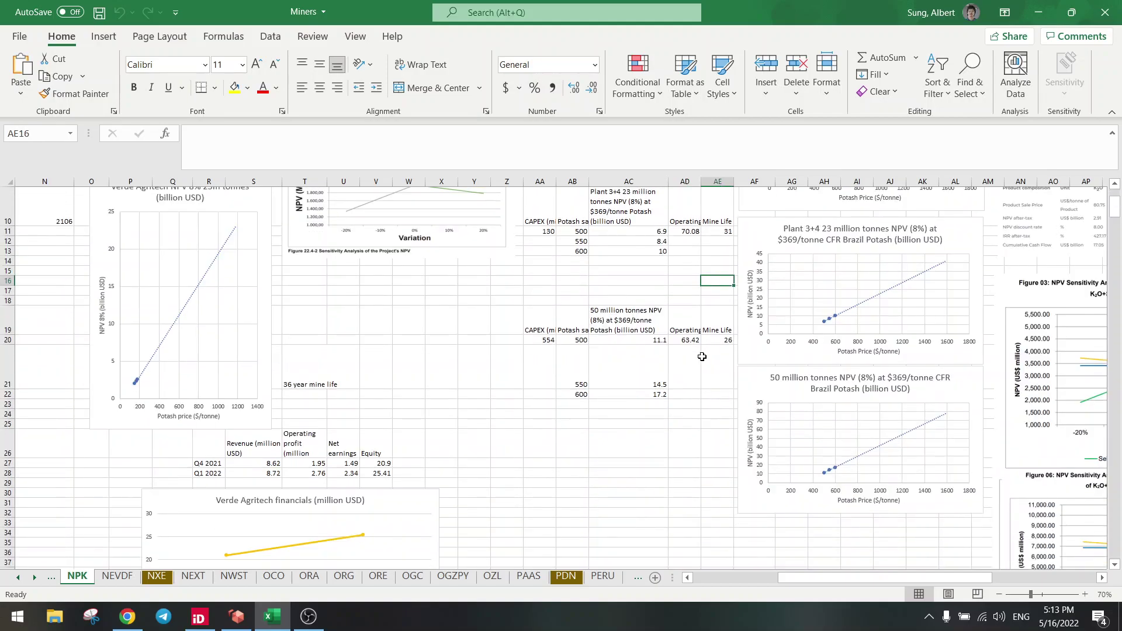
pyautogui.click(663, 329)
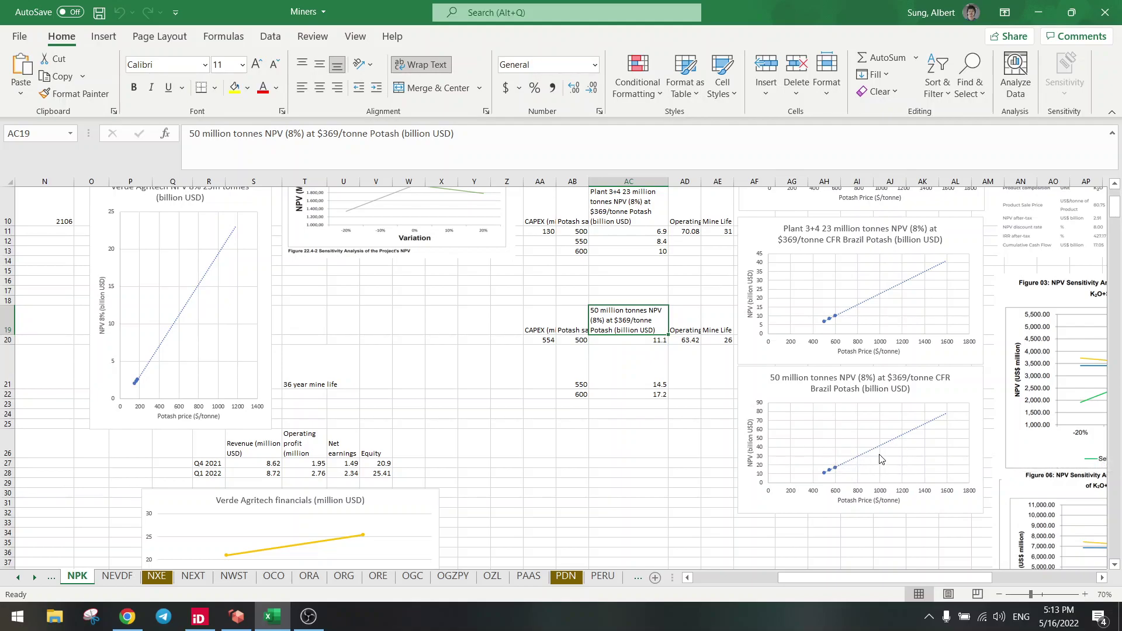
pyautogui.click(723, 342)
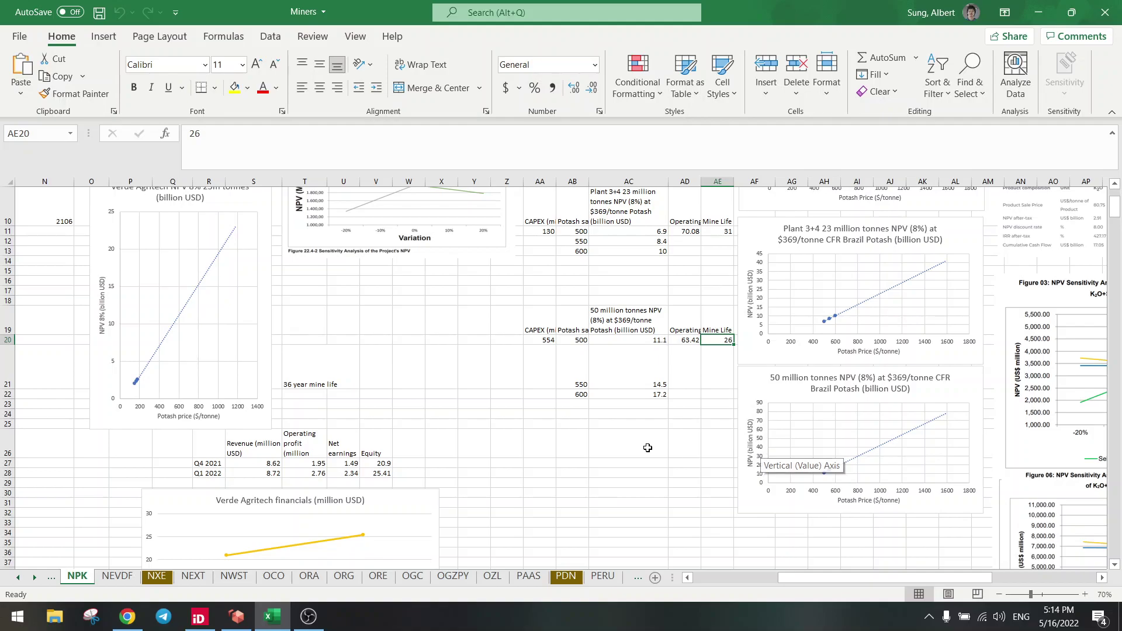
pyautogui.scroll(3, 646, 445)
pyautogui.click(694, 262)
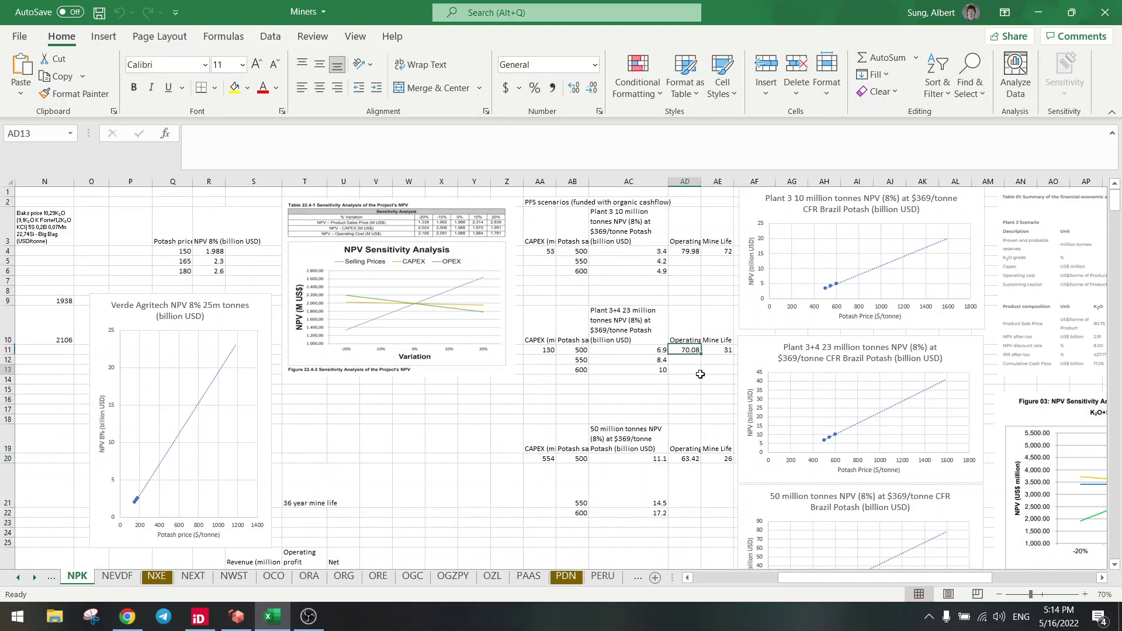
pyautogui.click(694, 496)
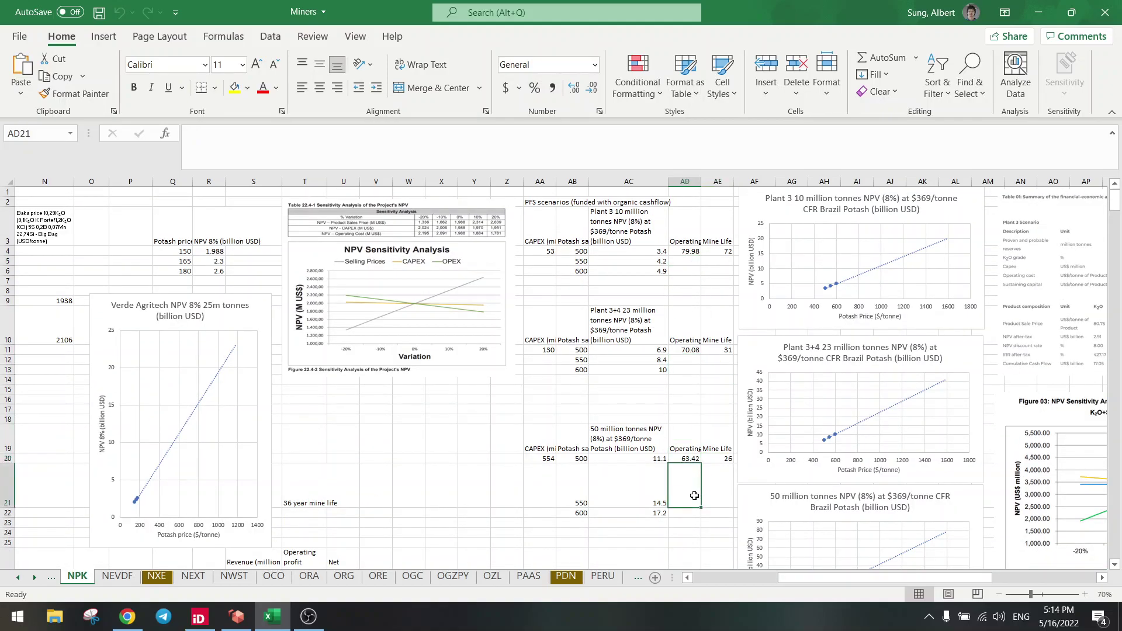
pyautogui.click(682, 291)
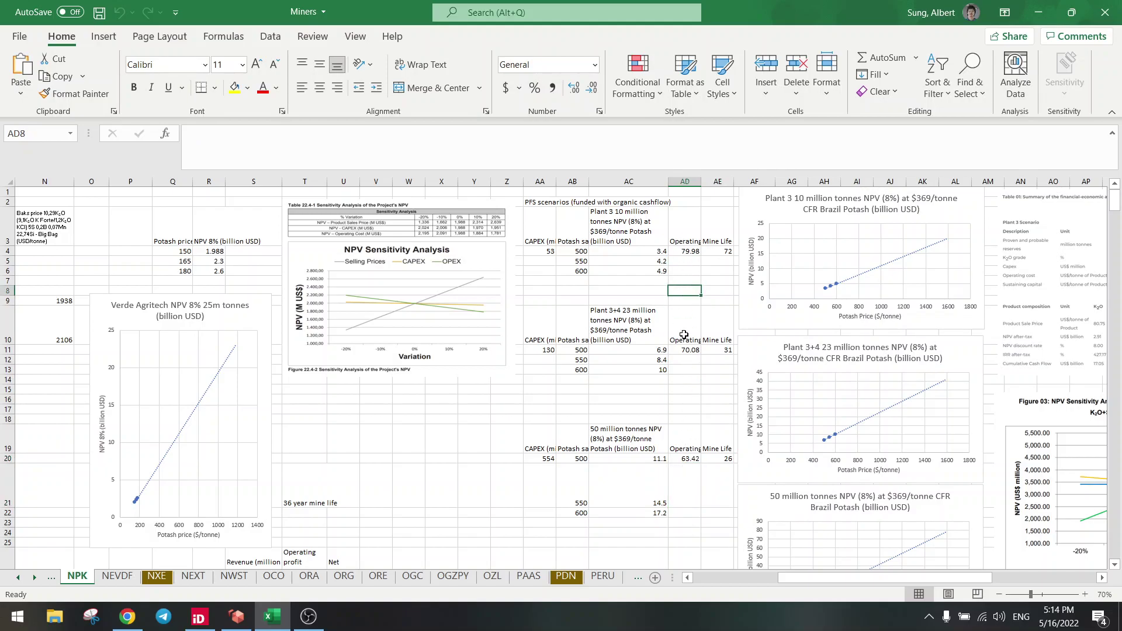
pyautogui.click(682, 482)
pyautogui.click(620, 535)
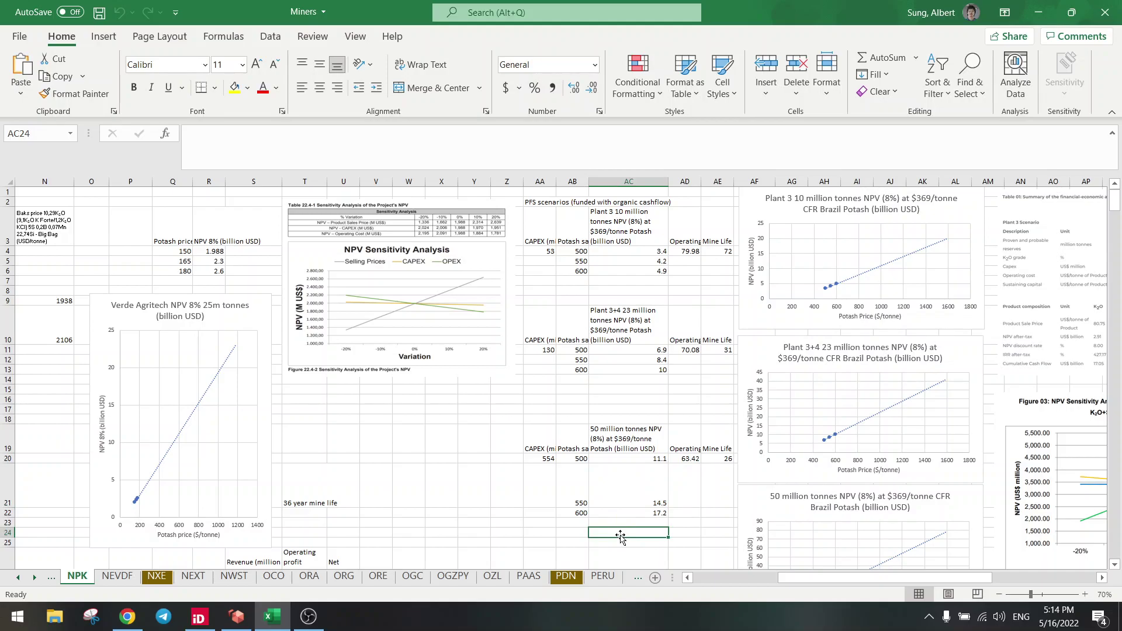
pyautogui.scroll(-2, 620, 535)
# Return to column A and read the Plant 3 (52) and Plant 3+4 (130) CAPEX notes in A46–A47
pyautogui.moveTo(812, 581); pyautogui.dragTo(728, 581)
pyautogui.scroll(-17, 190, 417)
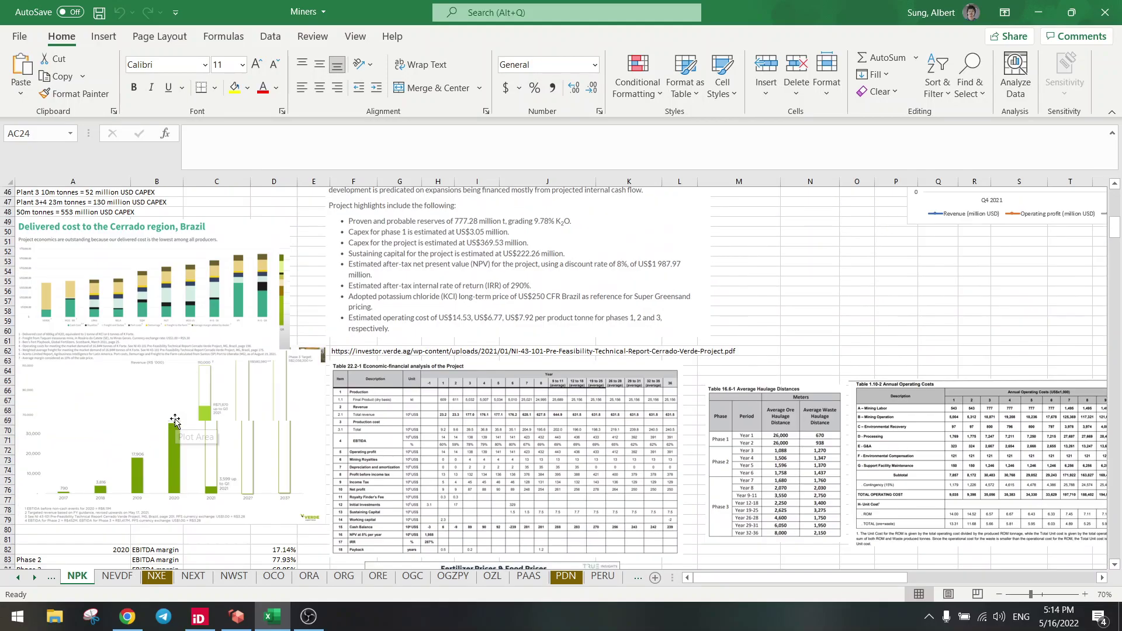
pyautogui.scroll(5, 175, 421)
pyautogui.scroll(5, 175, 421)
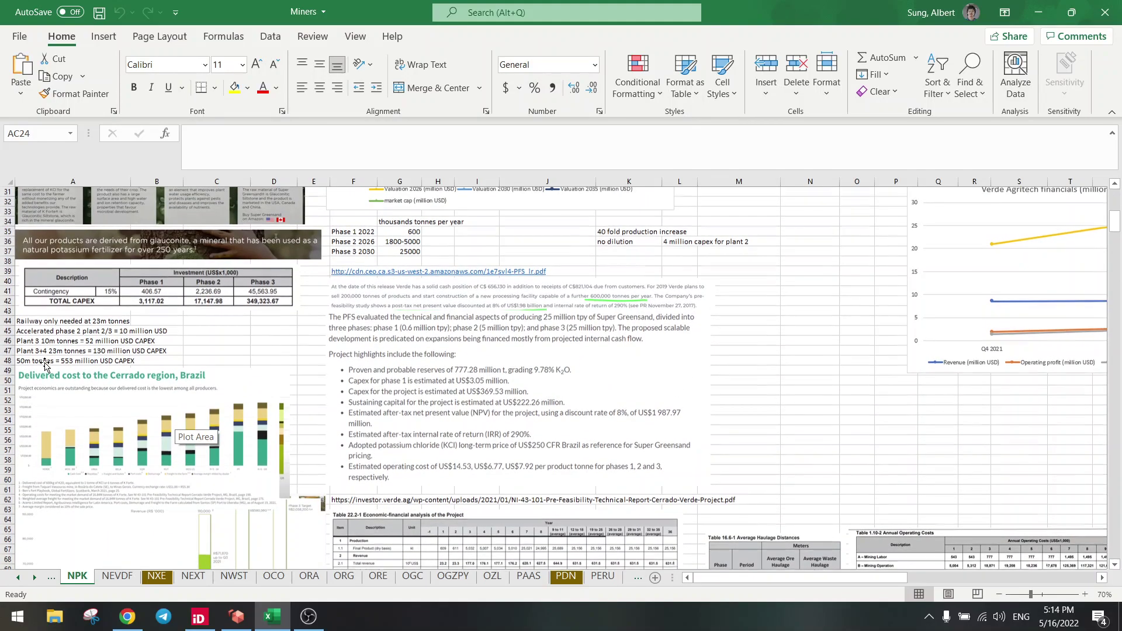
pyautogui.click(88, 341)
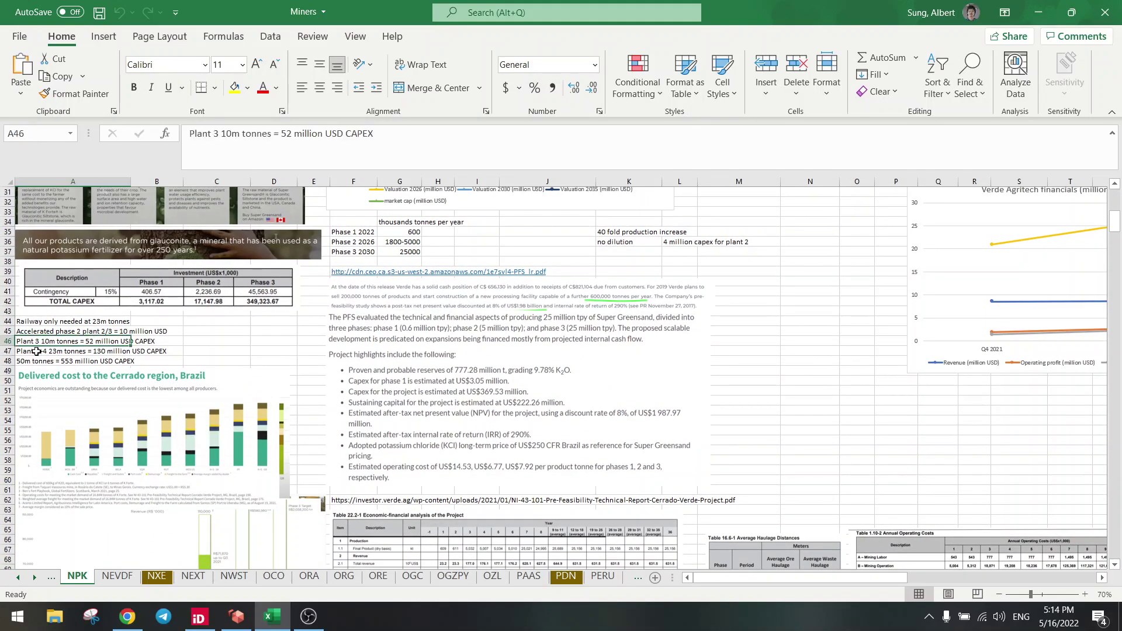
pyautogui.click(97, 350)
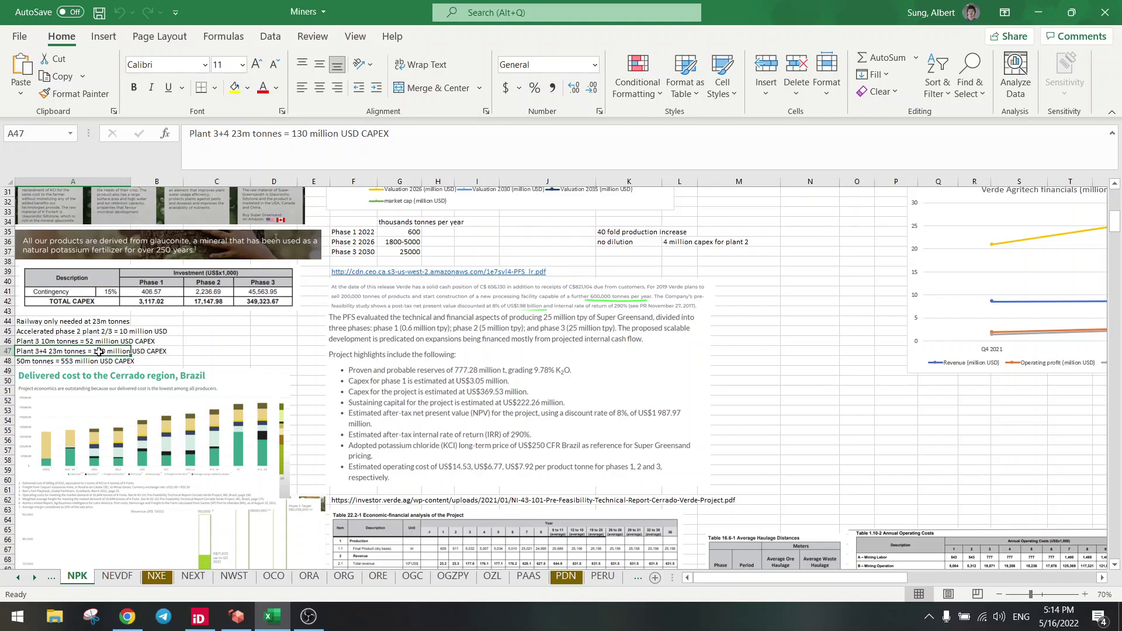
pyautogui.click(95, 341)
pyautogui.scroll(1, 811, 466)
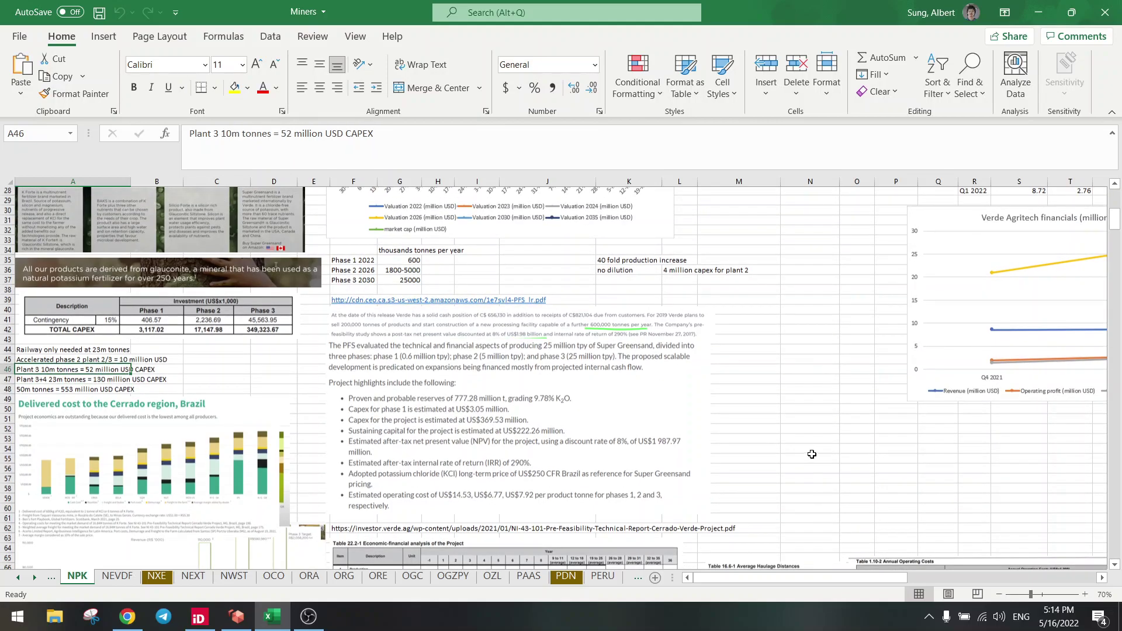
pyautogui.scroll(4, 812, 466)
pyautogui.moveTo(808, 577); pyautogui.dragTo(950, 577)
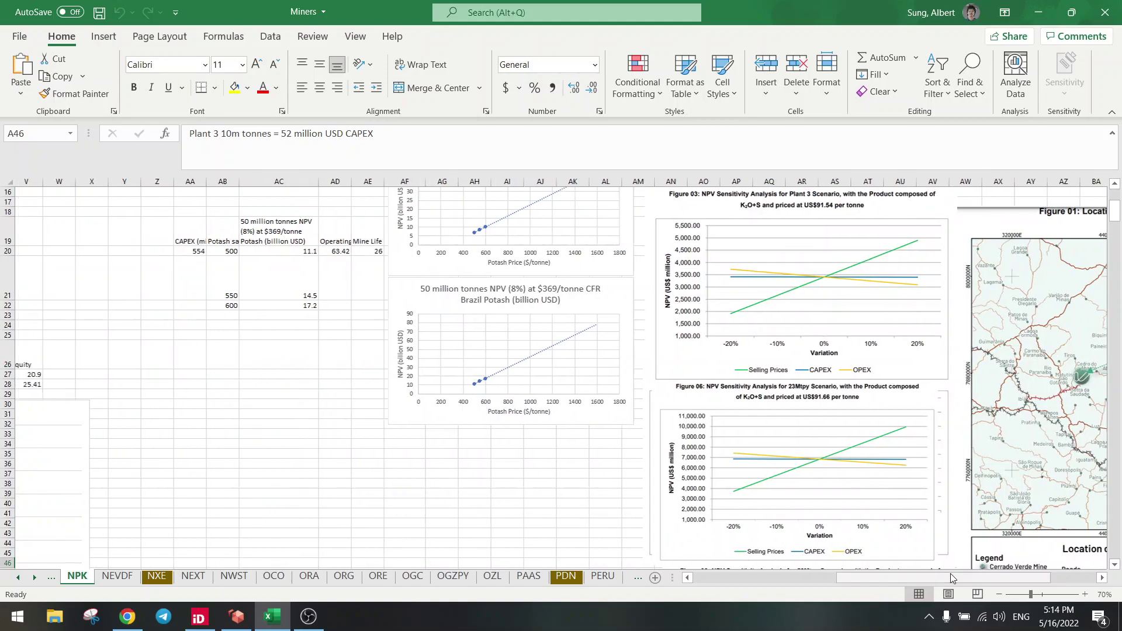
pyautogui.scroll(5, 718, 409)
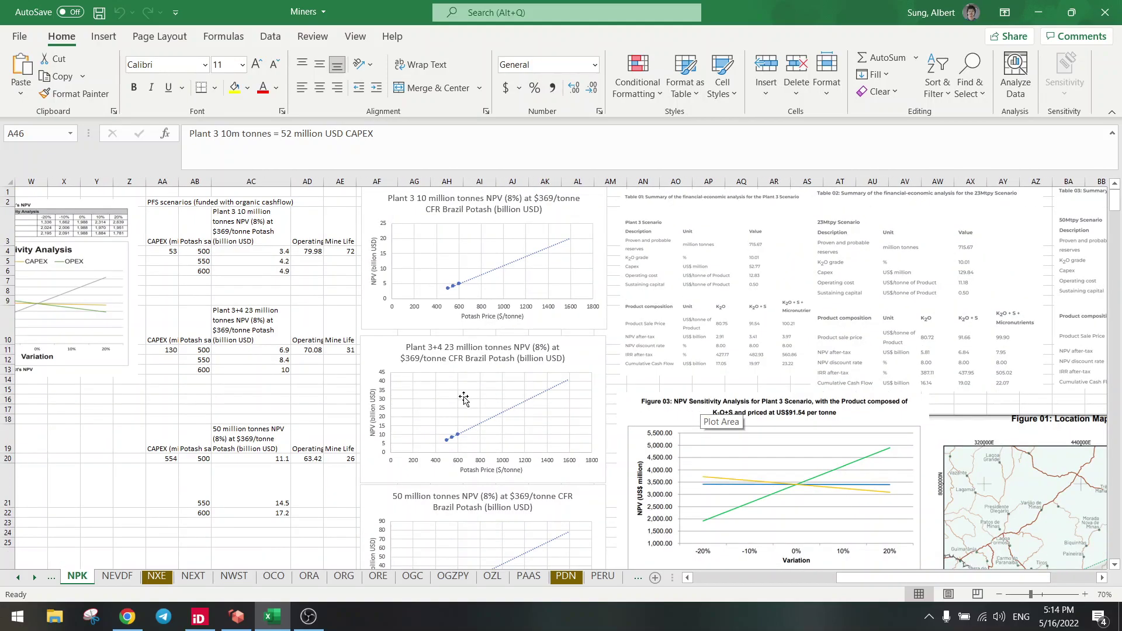
pyautogui.scroll(-2, 461, 399)
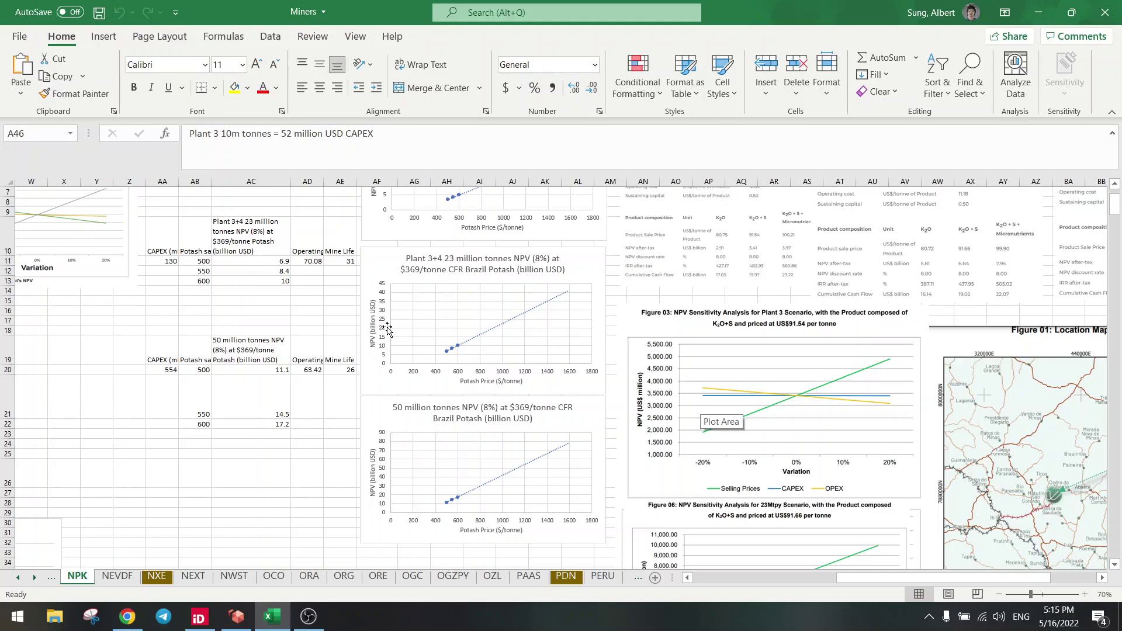
pyautogui.scroll(2, 387, 330)
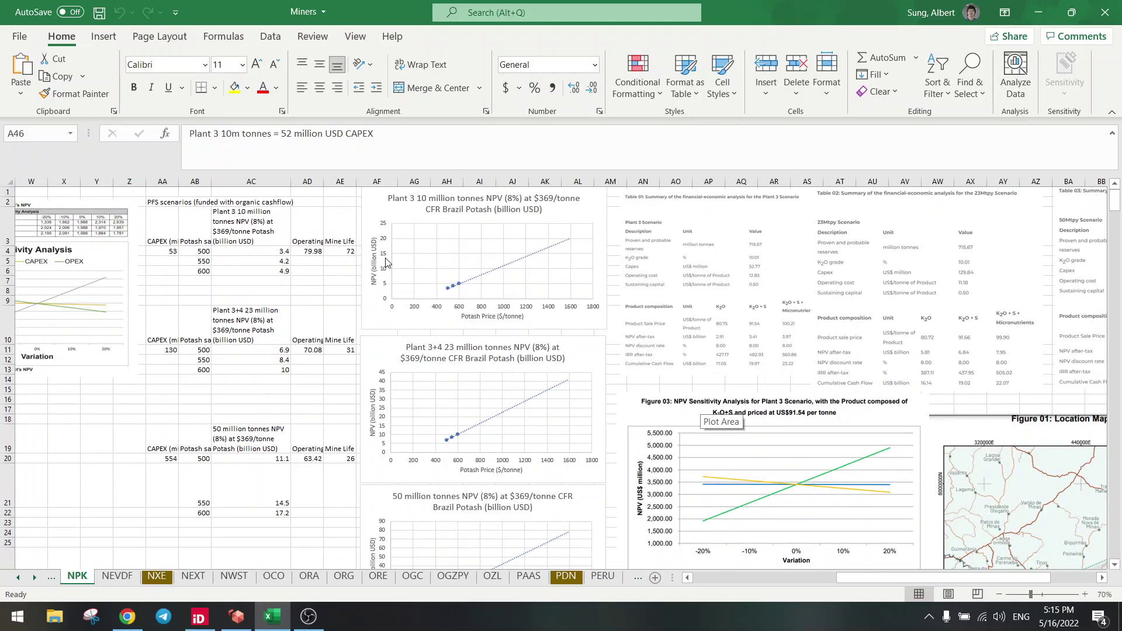
pyautogui.scroll(-3, 389, 316)
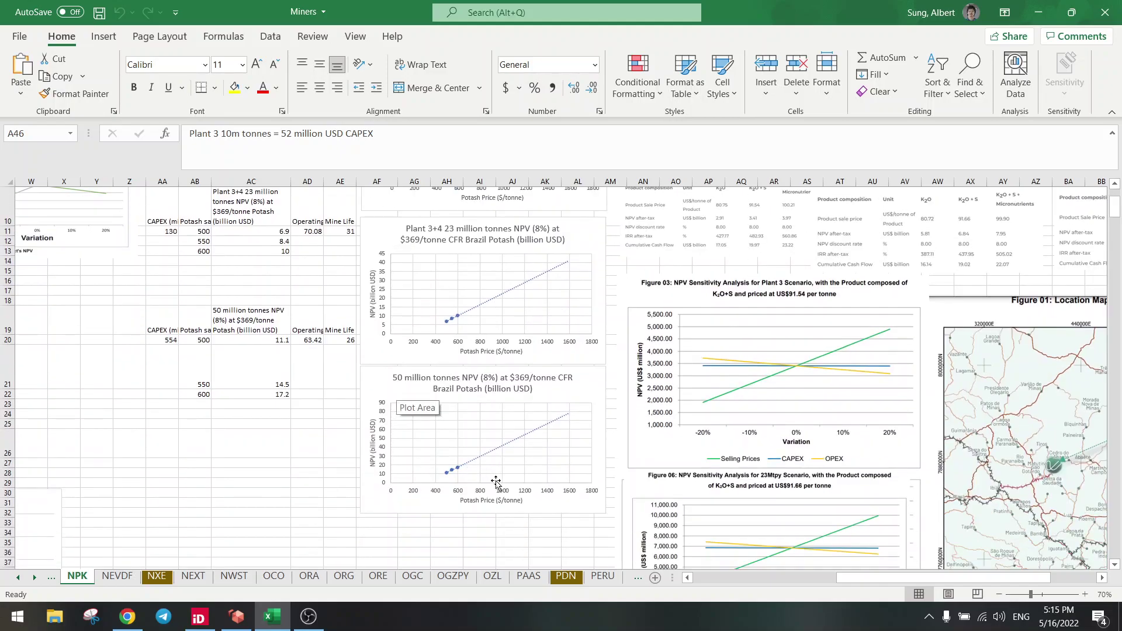
pyautogui.click(308, 423)
pyautogui.scroll(3, 308, 423)
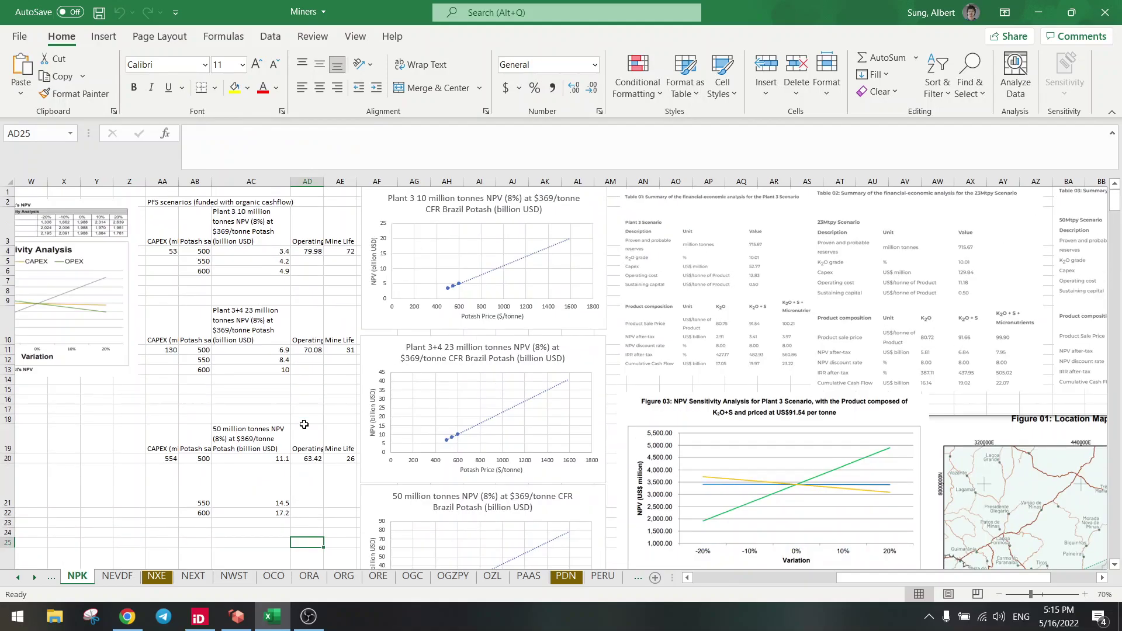
pyautogui.click(340, 252)
pyautogui.click(341, 350)
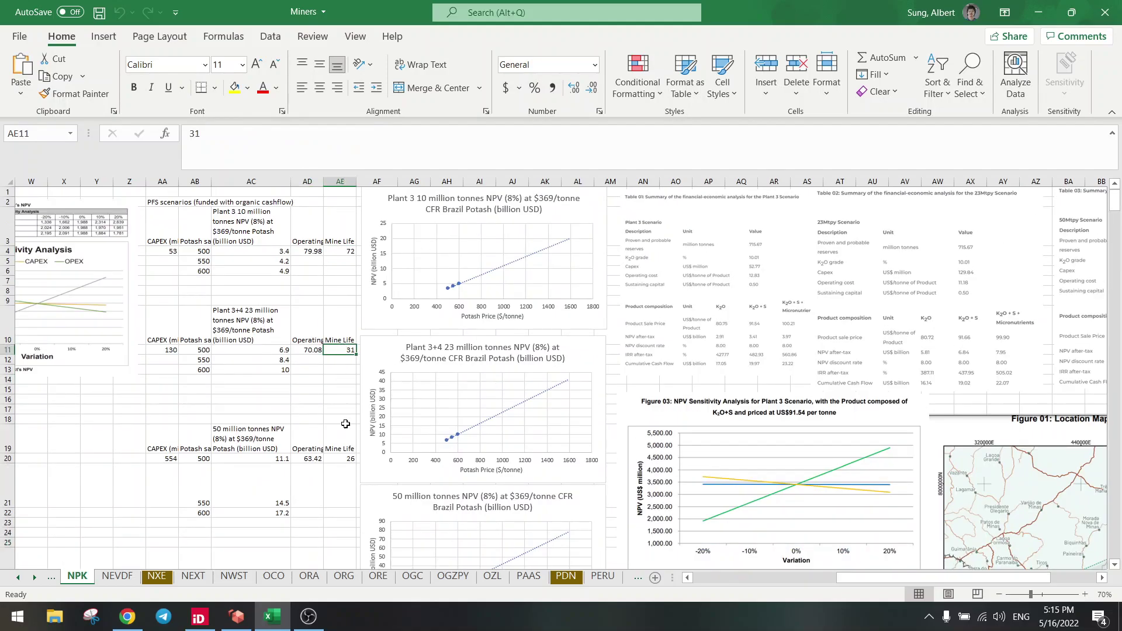
pyautogui.click(345, 457)
pyautogui.click(341, 348)
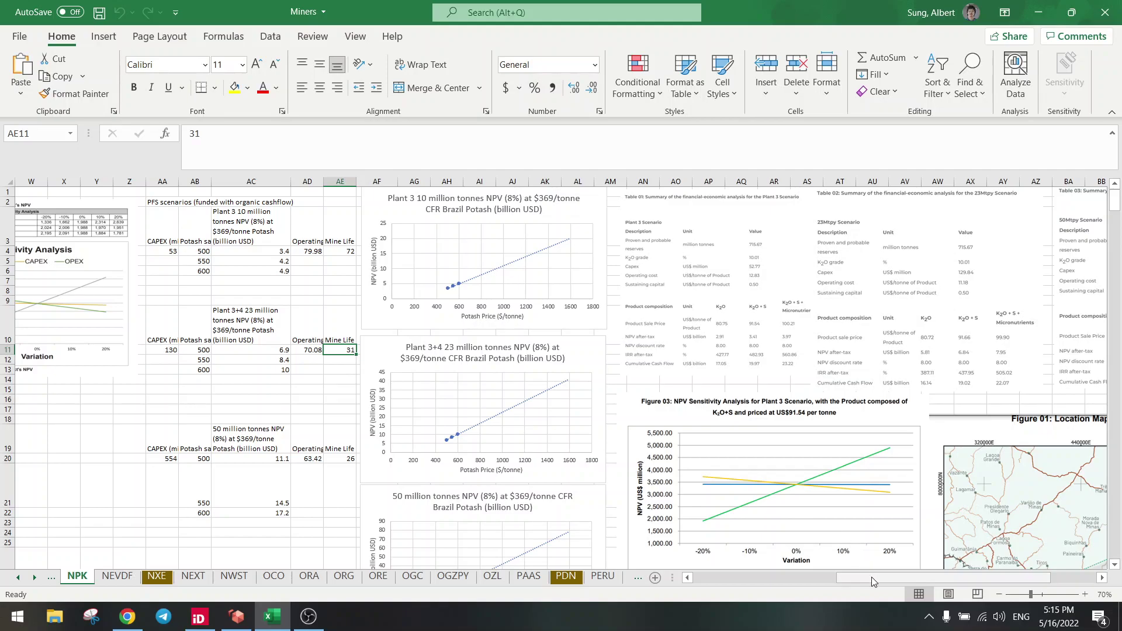
# Scroll across the PFS sensitivity charts and scenario cells on the NPK sheet
pyautogui.moveTo(871, 577); pyautogui.dragTo(859, 578)
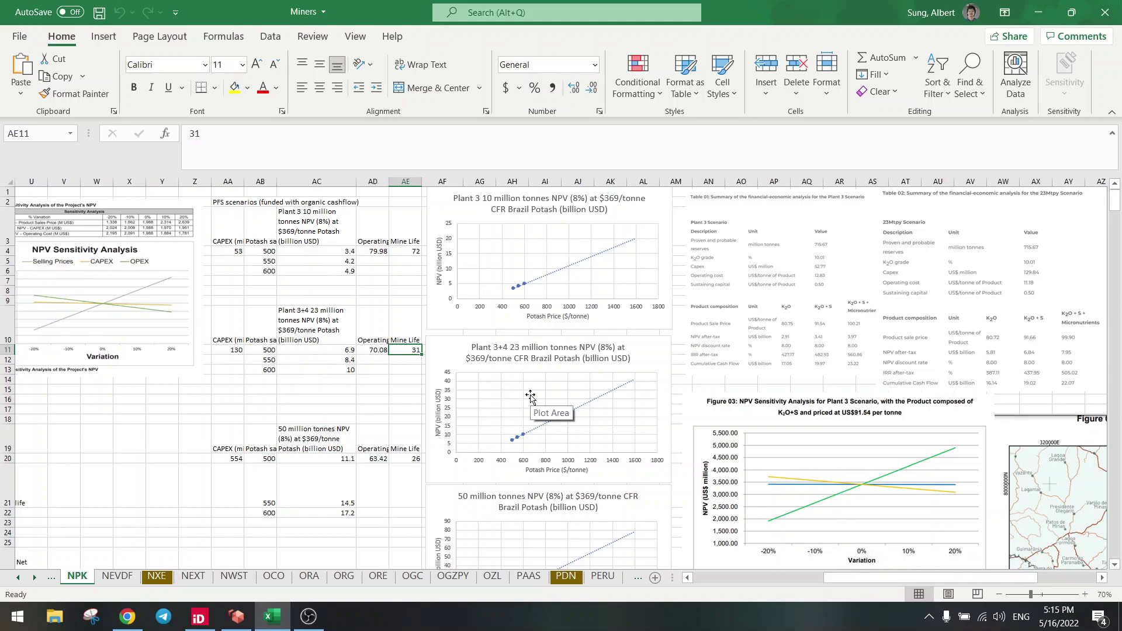
pyautogui.scroll(-5, 530, 398)
pyautogui.moveTo(857, 575); pyautogui.dragTo(921, 580)
pyautogui.scroll(-6, 804, 466)
pyautogui.scroll(11, 804, 467)
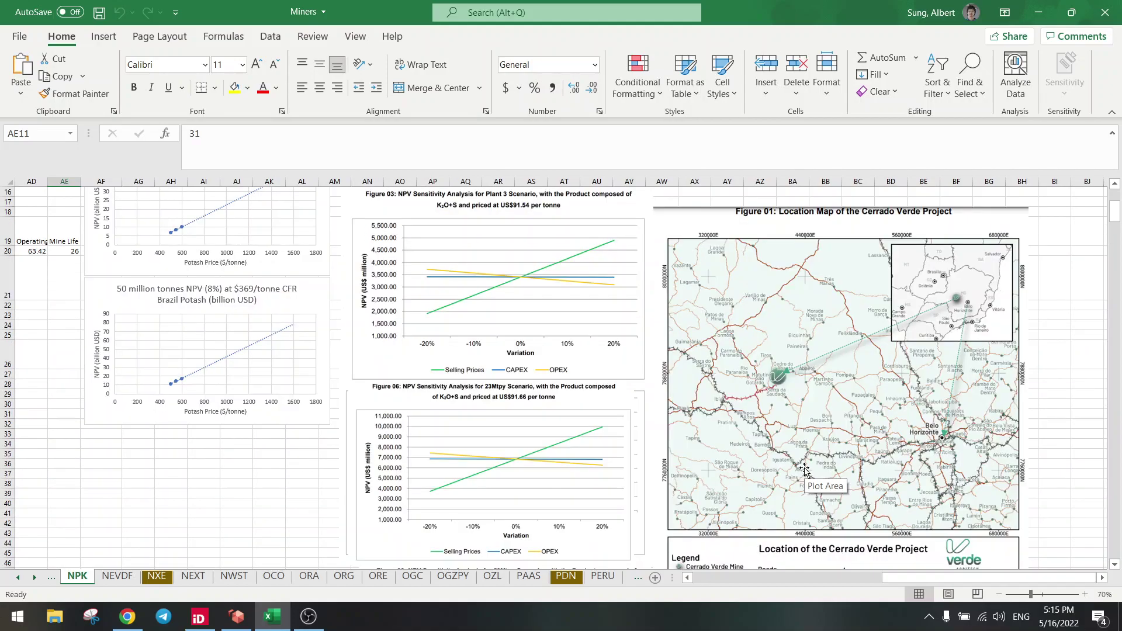
pyautogui.moveTo(898, 574); pyautogui.dragTo(792, 572)
pyautogui.click(642, 402)
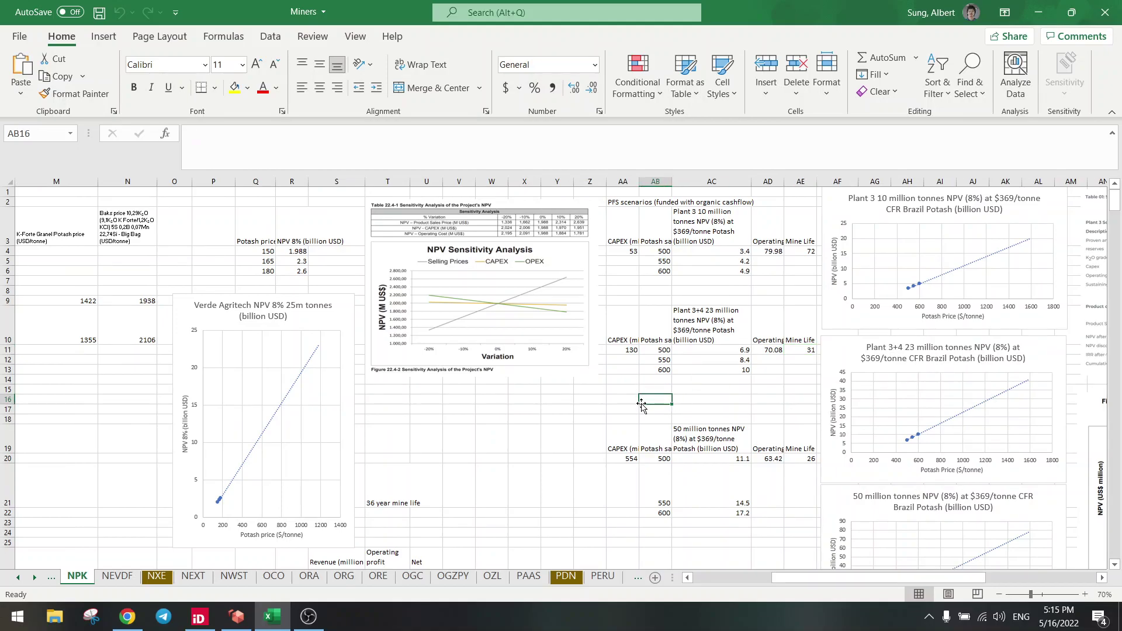
pyautogui.click(621, 400)
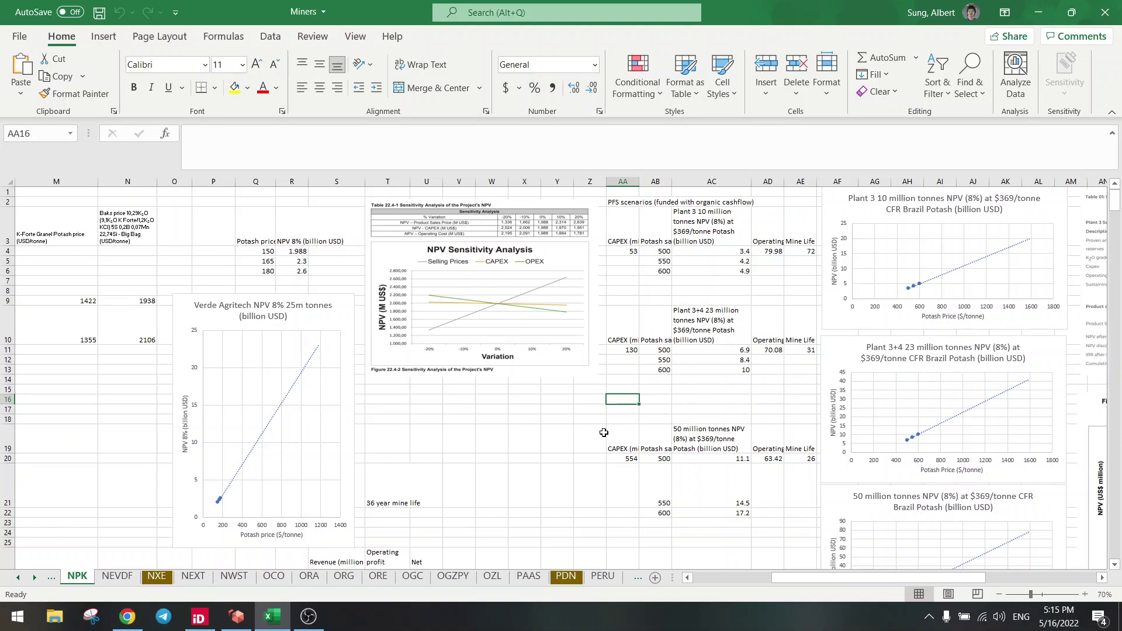
# Check the K-Forte Granel potash price of 1355 in M10
pyautogui.moveTo(822, 576); pyautogui.dragTo(707, 579)
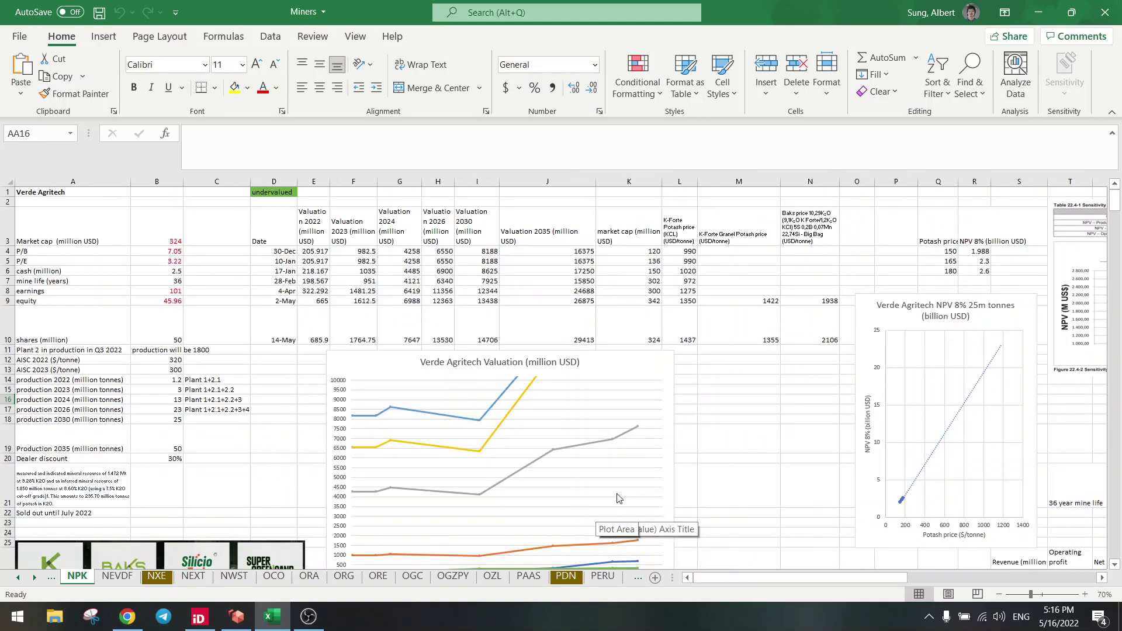
pyautogui.click(711, 365)
pyautogui.click(759, 317)
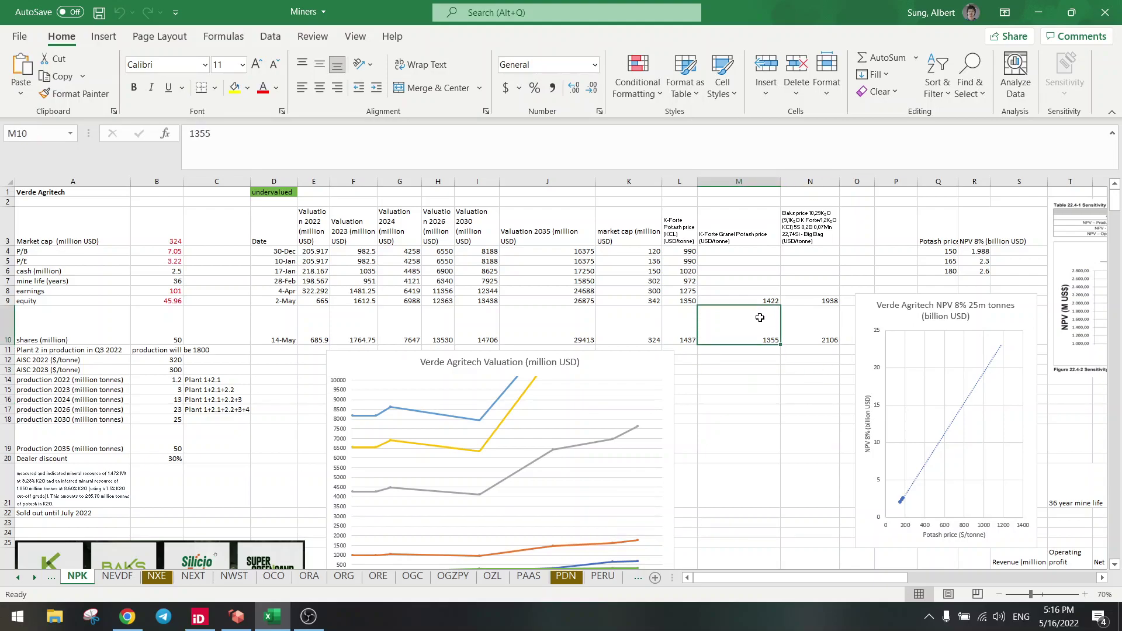
# Scroll down to the quarterly earnings projections around rows 295–340
pyautogui.scroll(-12, 887, 453)
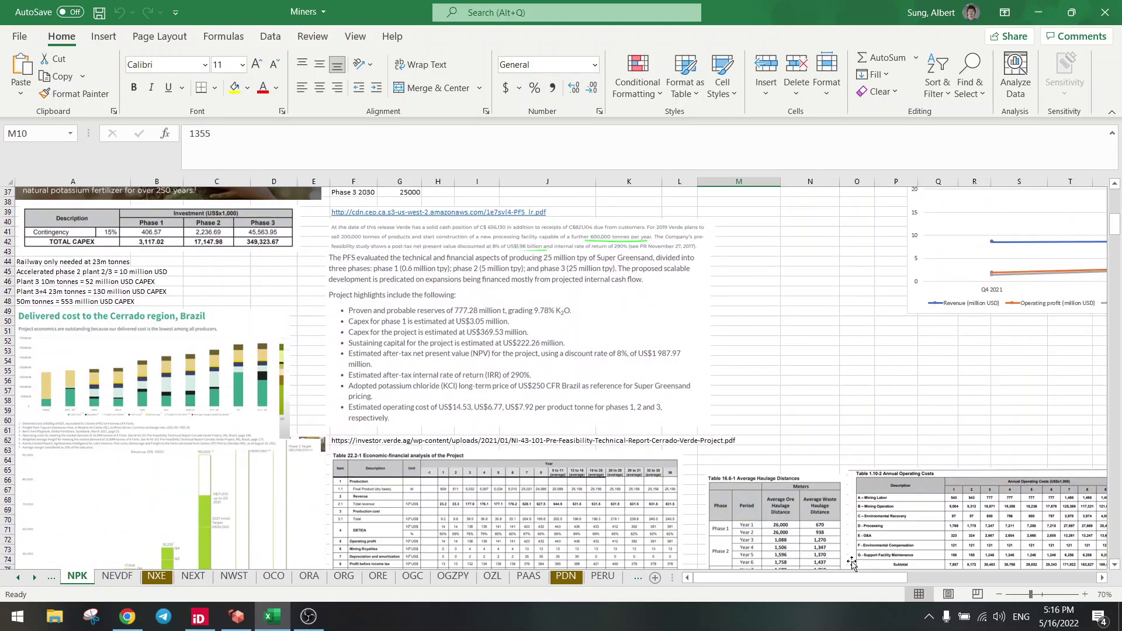
pyautogui.hscroll(10, 852, 564)
pyautogui.scroll(-4, 760, 491)
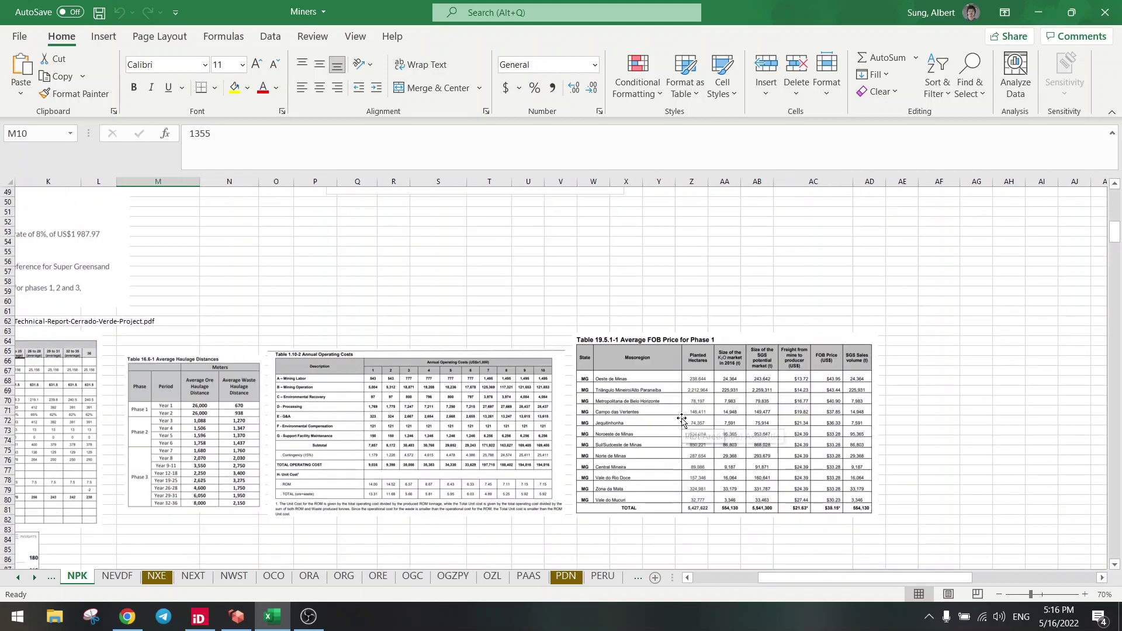
pyautogui.scroll(-20, 682, 419)
pyautogui.moveTo(813, 577); pyautogui.dragTo(781, 576)
pyautogui.scroll(-20, 717, 434)
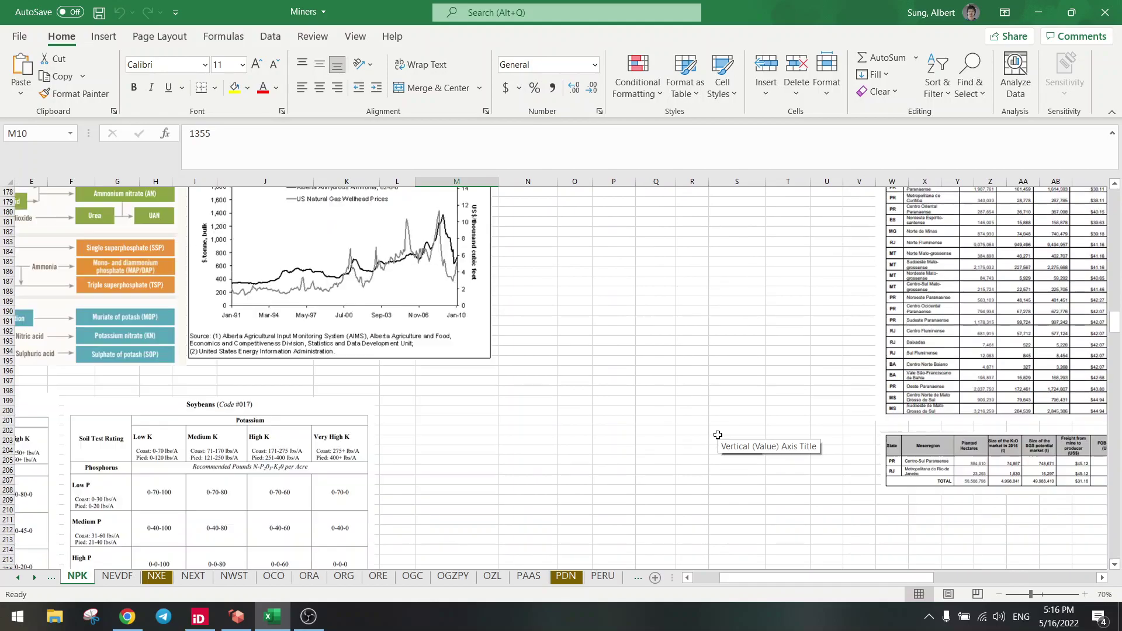
pyautogui.scroll(-20, 718, 435)
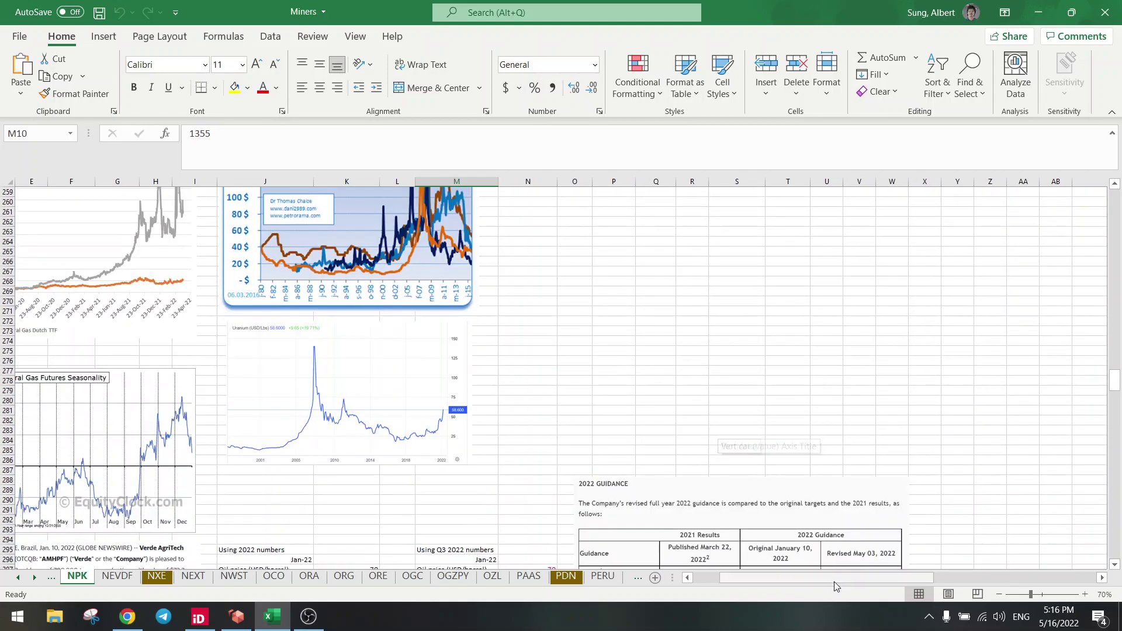
pyautogui.moveTo(836, 587); pyautogui.dragTo(809, 584)
pyautogui.scroll(-12, 742, 472)
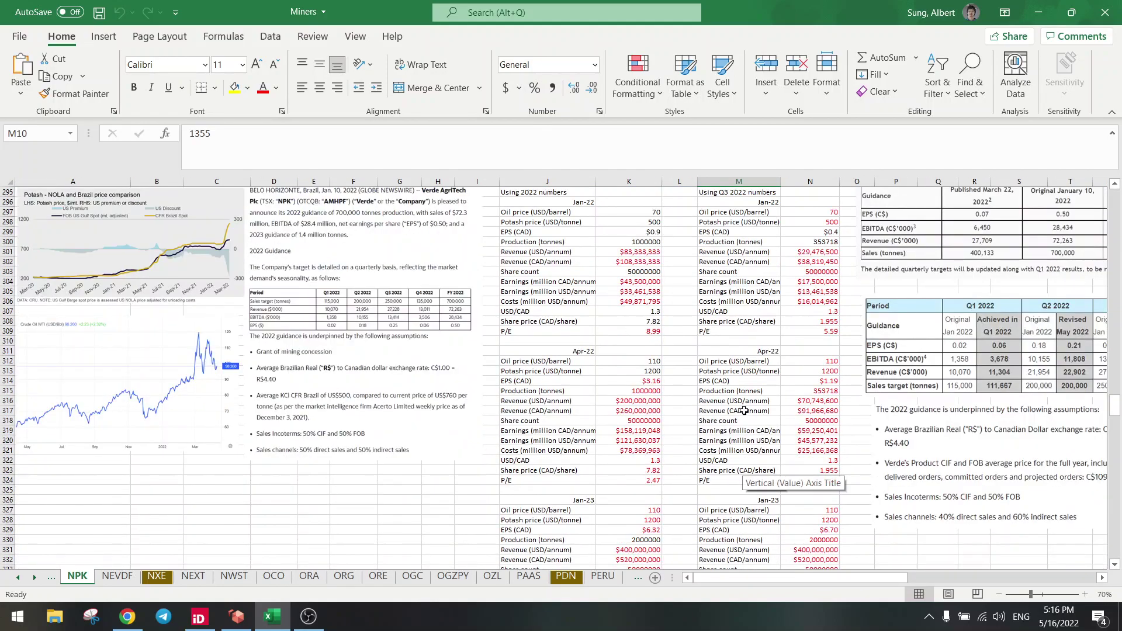
# Inspect the Apr-22 potash price 1200, earnings formula =K316-K321, production link, and Jan-23 production 2,000,000
pyautogui.click(631, 369)
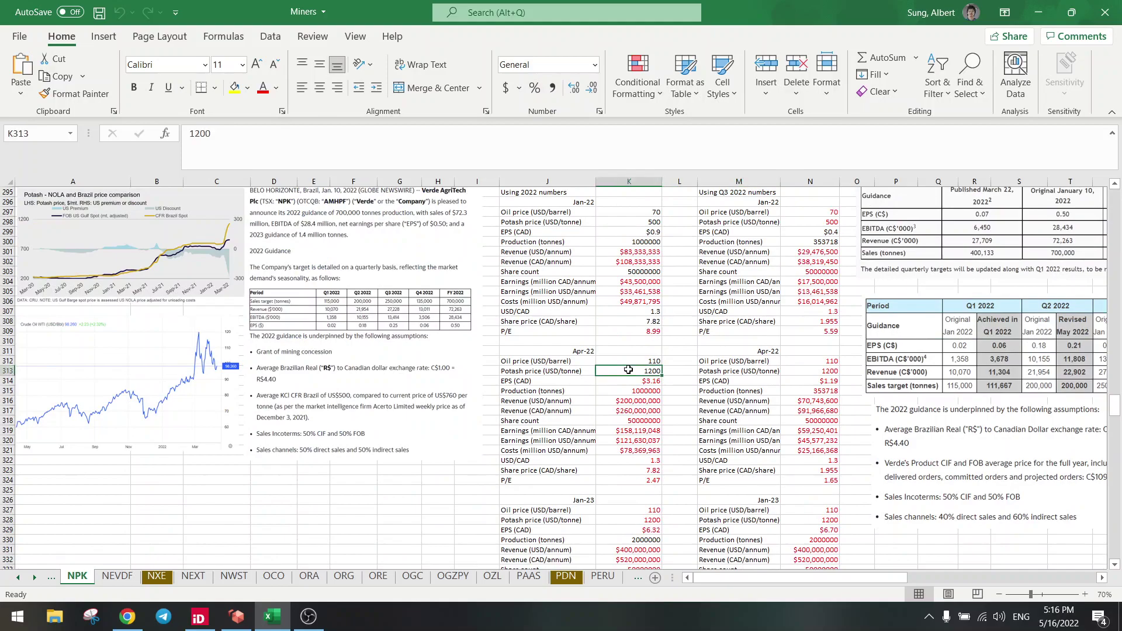
pyautogui.click(616, 441)
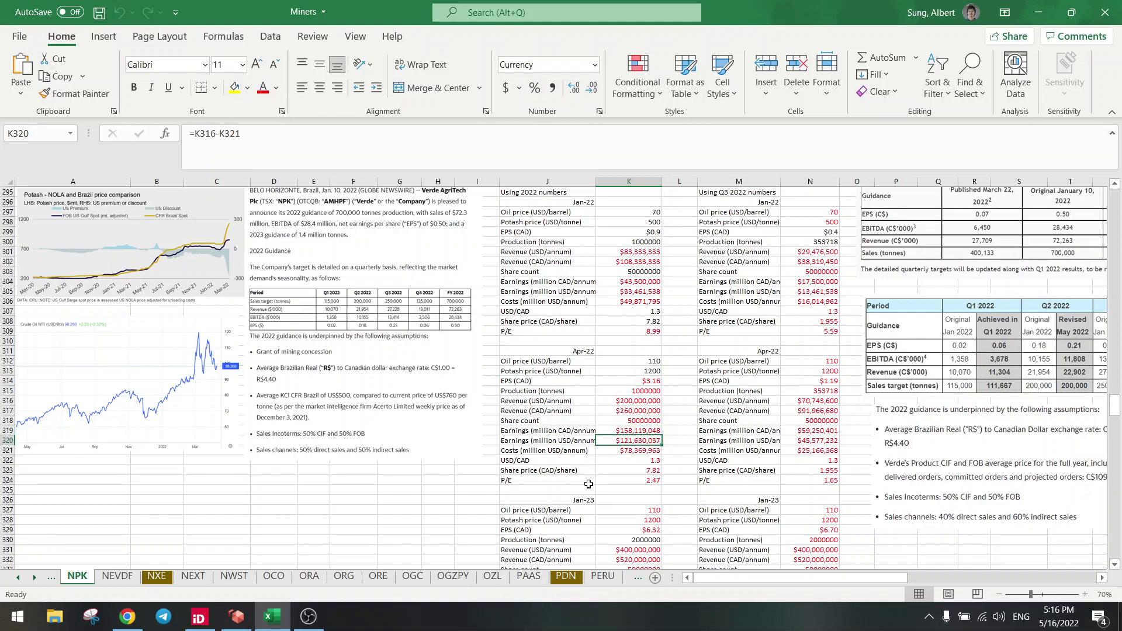
pyautogui.click(632, 391)
pyautogui.scroll(-3, 607, 467)
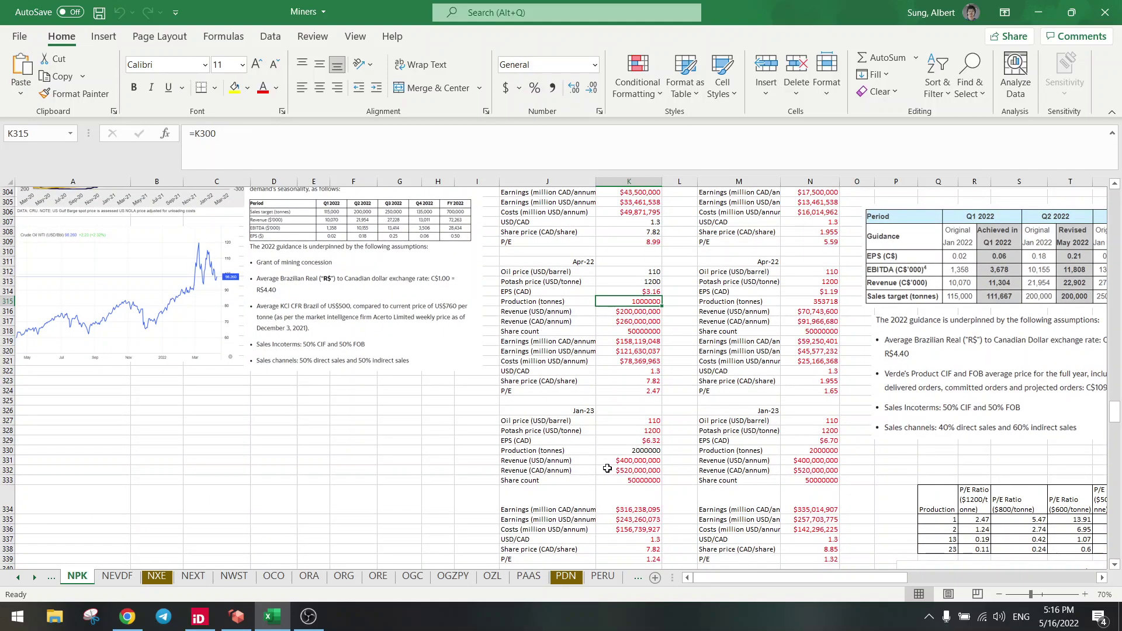
pyautogui.click(621, 449)
pyautogui.scroll(-1, 622, 451)
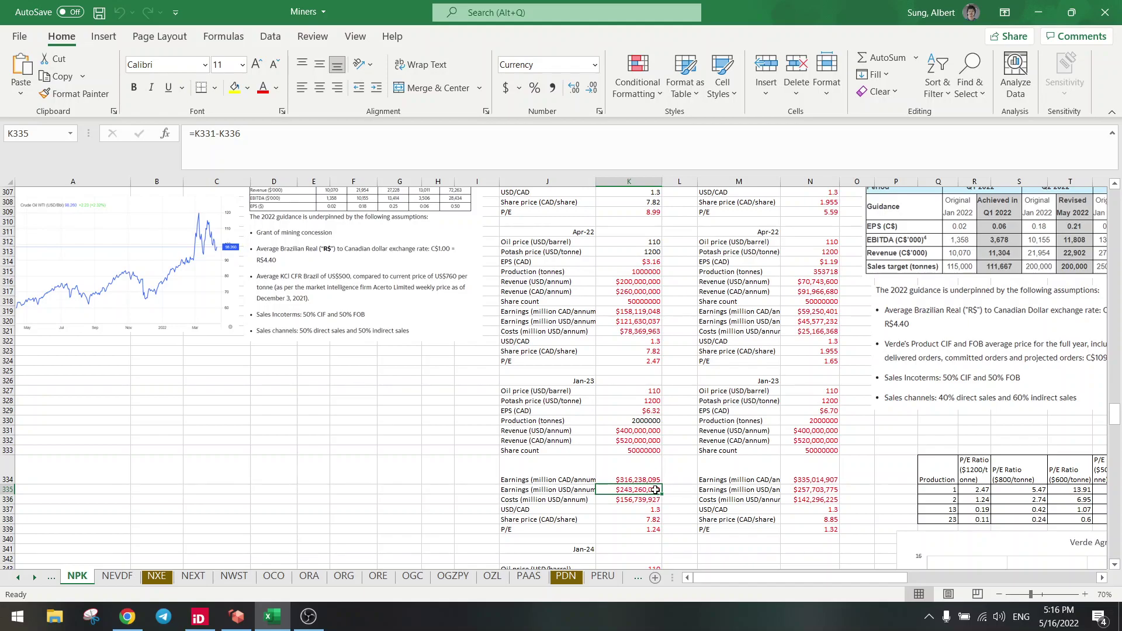
# Read the Plant 3+4 130 million CAPEX note in A47
pyautogui.scroll(20, 212, 331)
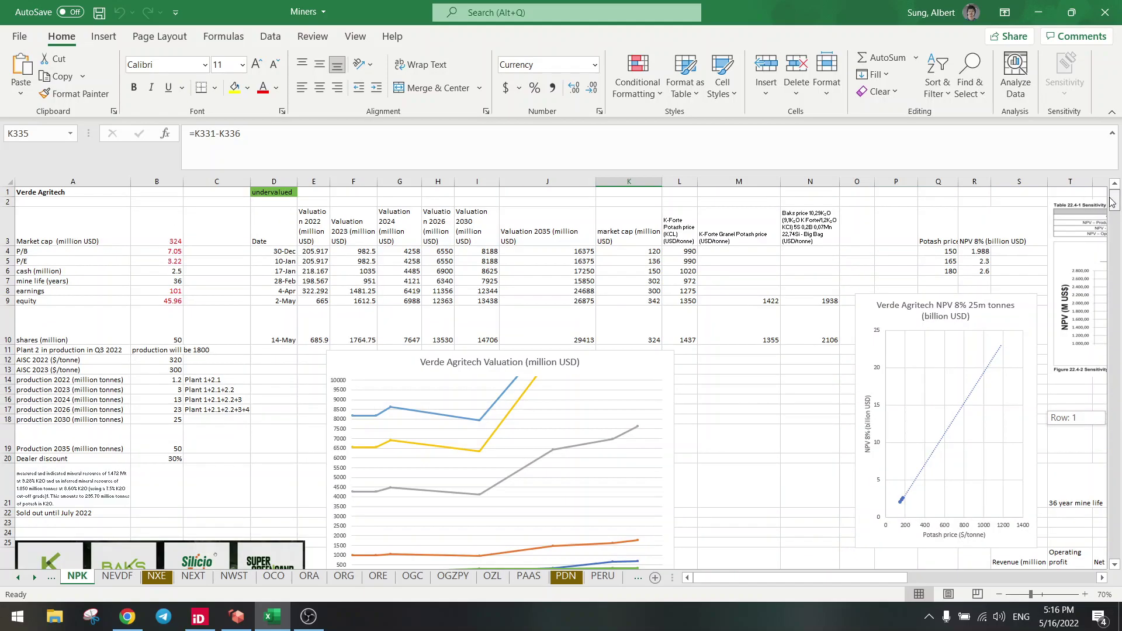
pyautogui.scroll(-11, 71, 350)
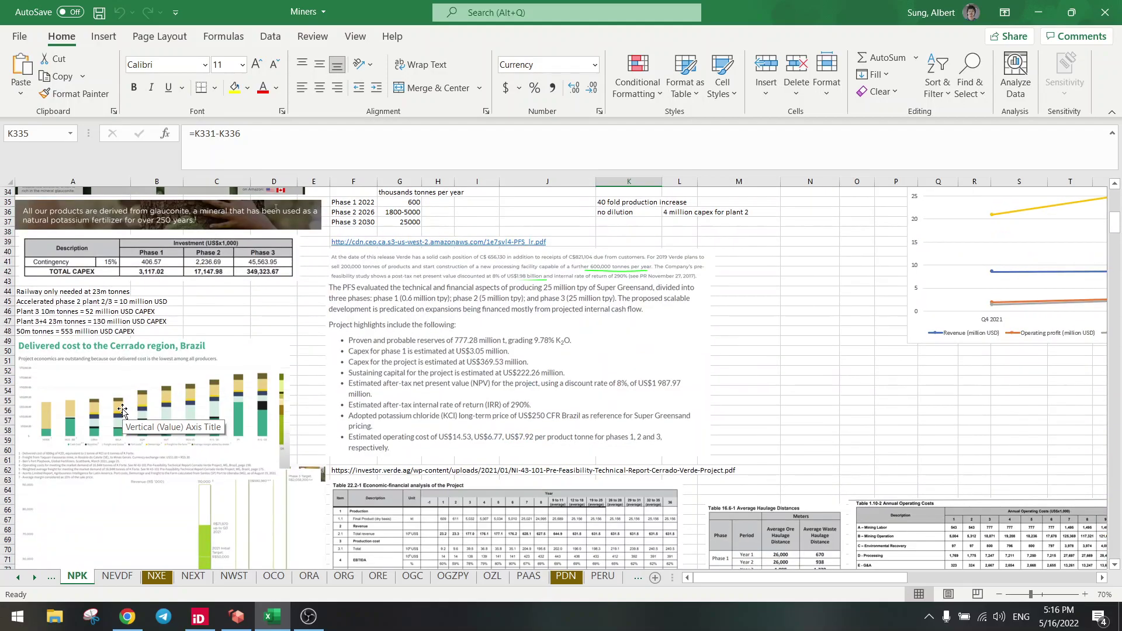
pyautogui.click(94, 321)
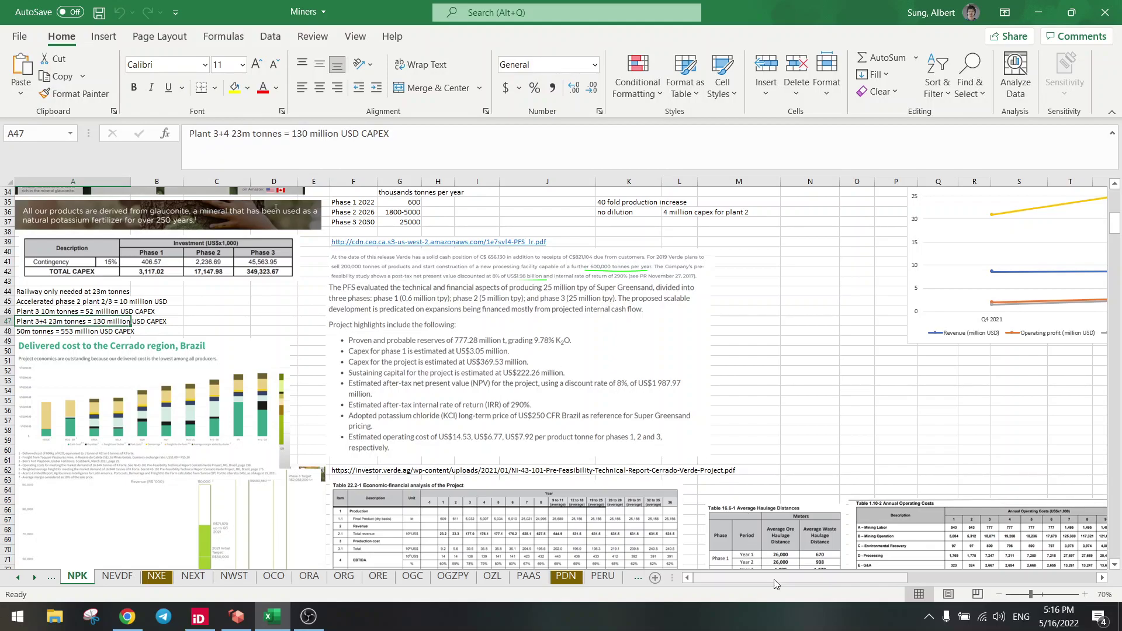
# Select the PFS scenarios table AA2:AE16
pyautogui.moveTo(804, 577); pyautogui.dragTo(945, 573)
pyautogui.scroll(10, 860, 444)
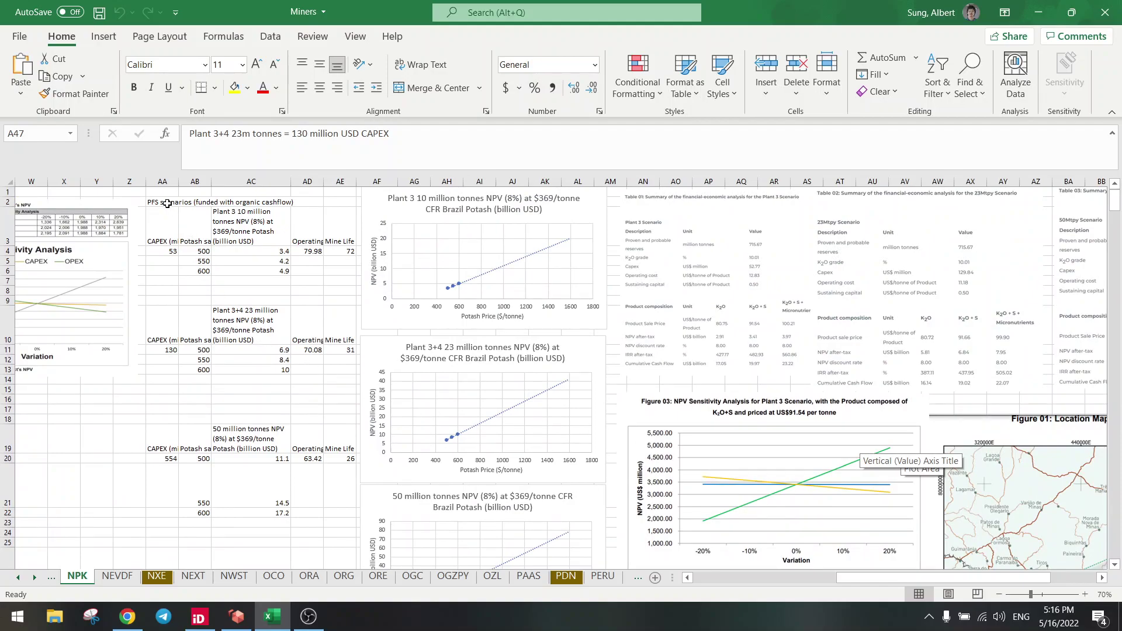
pyautogui.moveTo(166, 202)
pyautogui.mouseDown()
pyautogui.moveTo(188, 251)
pyautogui.moveTo(316, 393)
pyautogui.moveTo(342, 397)
pyautogui.mouseUp()
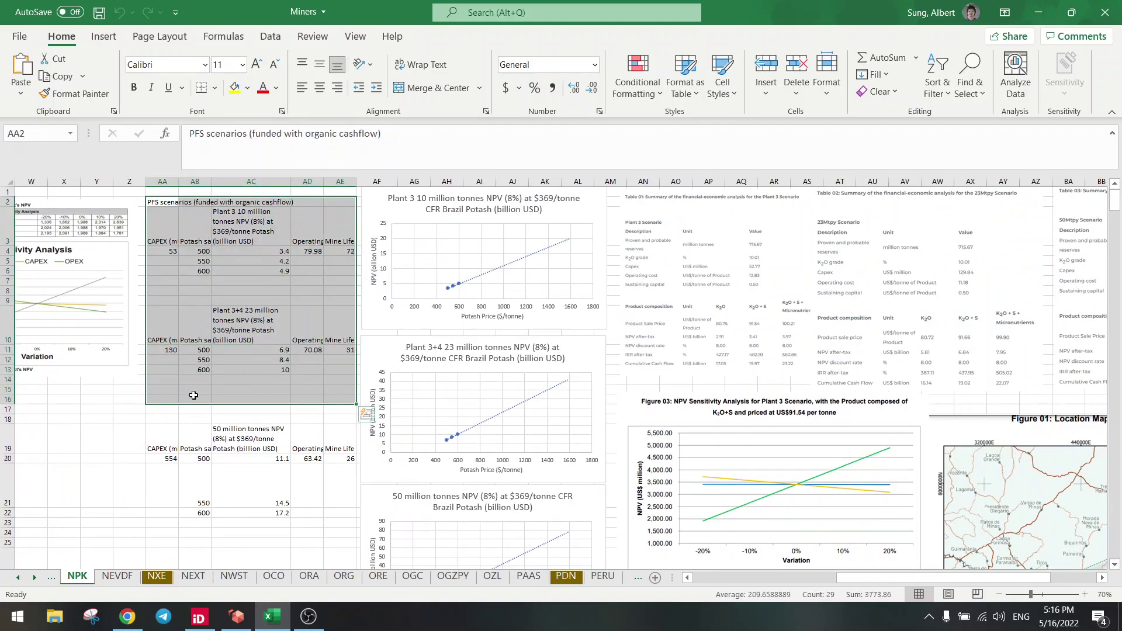